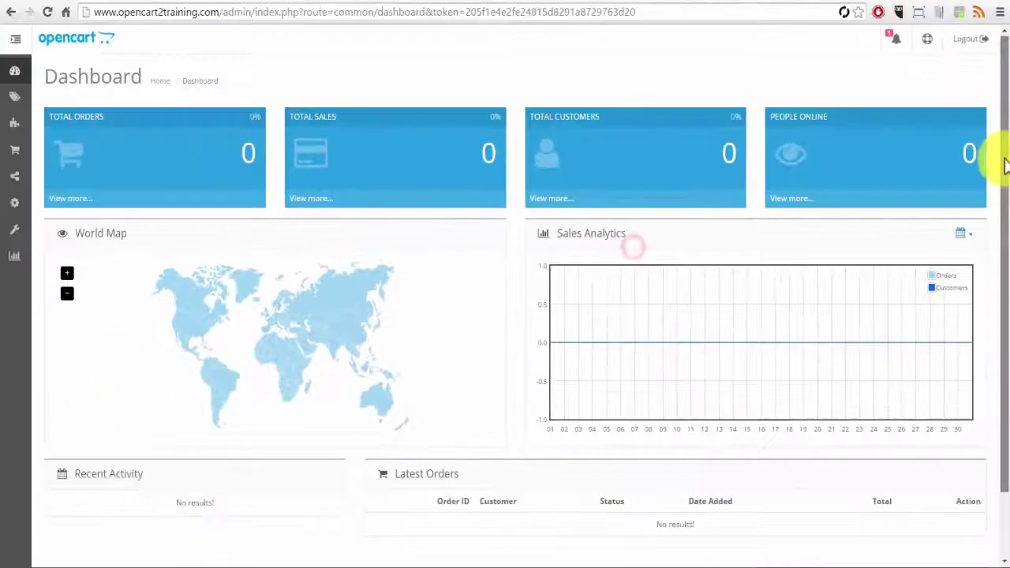
Check the installed OpenCart version in the footer of the admin dashboard
{"action": "scroll", "coordinate": [1003, 169], "scroll_direction": "down", "scroll_amount": 1}
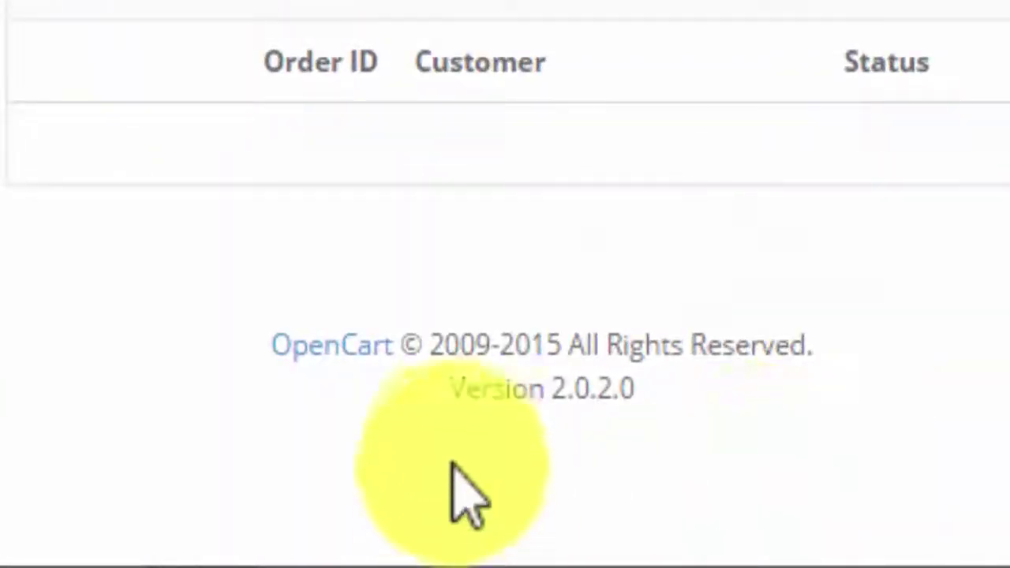
{"action": "left_click_drag", "start_coordinate": [455, 406], "coordinate": [643, 402]}
{"action": "left_click", "coordinate": [739, 428]}
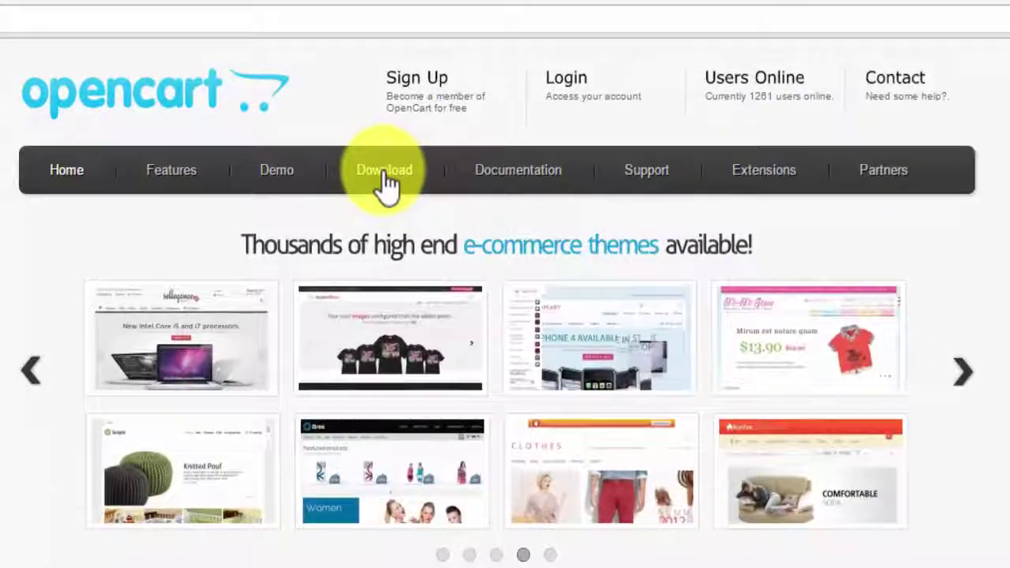
Download OpenCart version 2.0.3.1 from the OpenCart website and save the zip file to the Desktop
{"action": "left_click", "coordinate": [384, 175]}
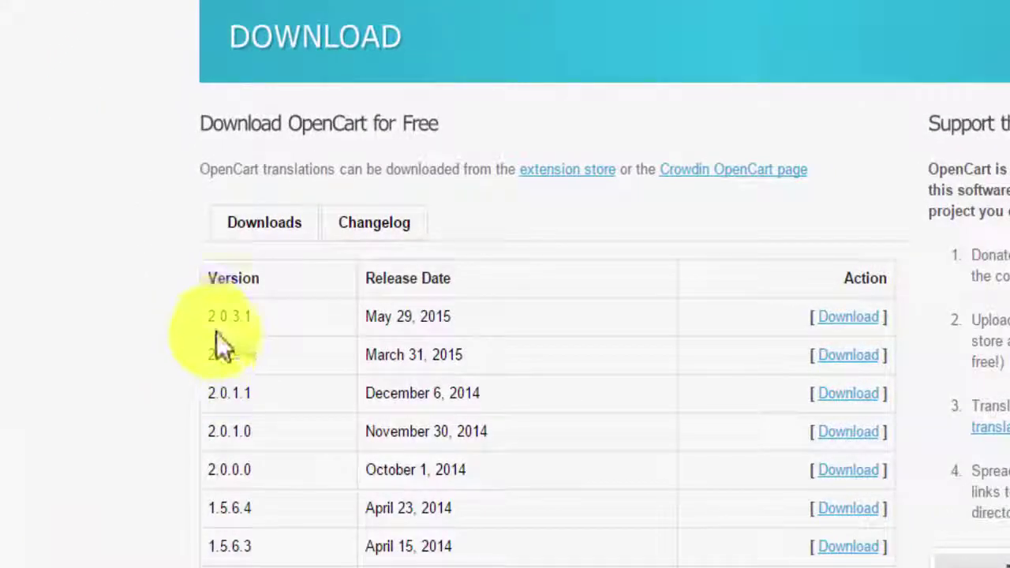
{"action": "left_click", "coordinate": [860, 325]}
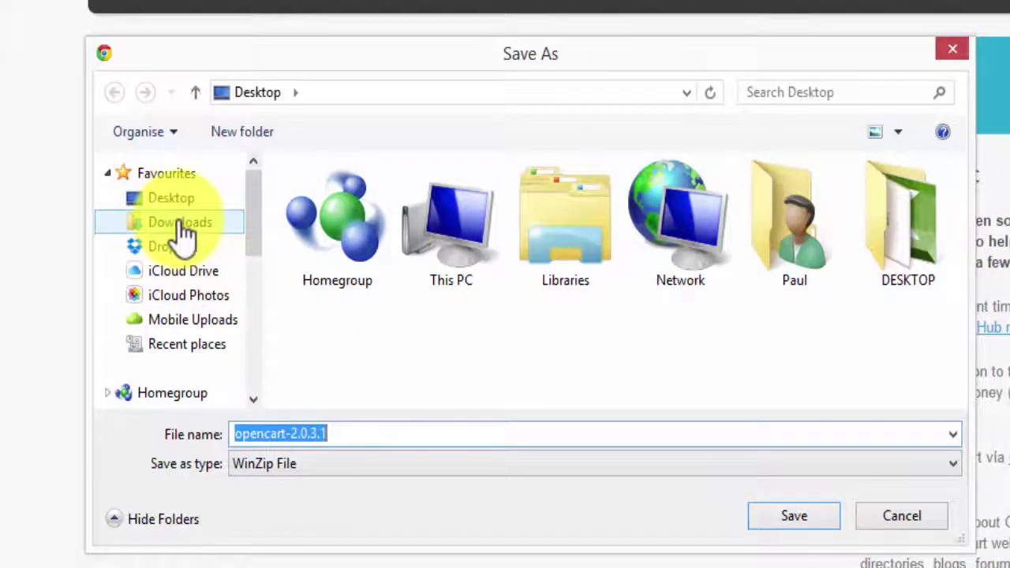
{"action": "left_click", "coordinate": [167, 200]}
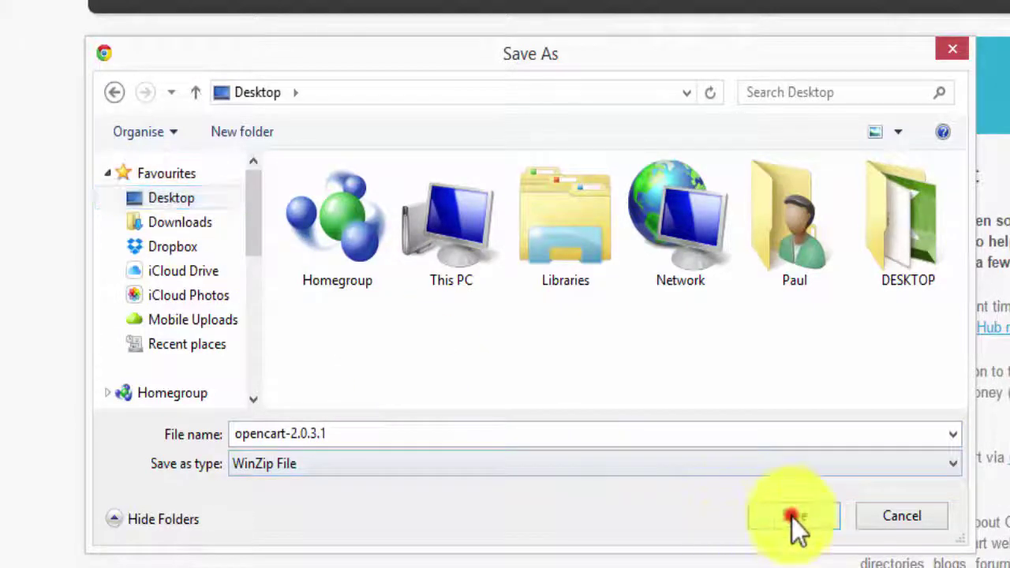
{"action": "left_click", "coordinate": [791, 517]}
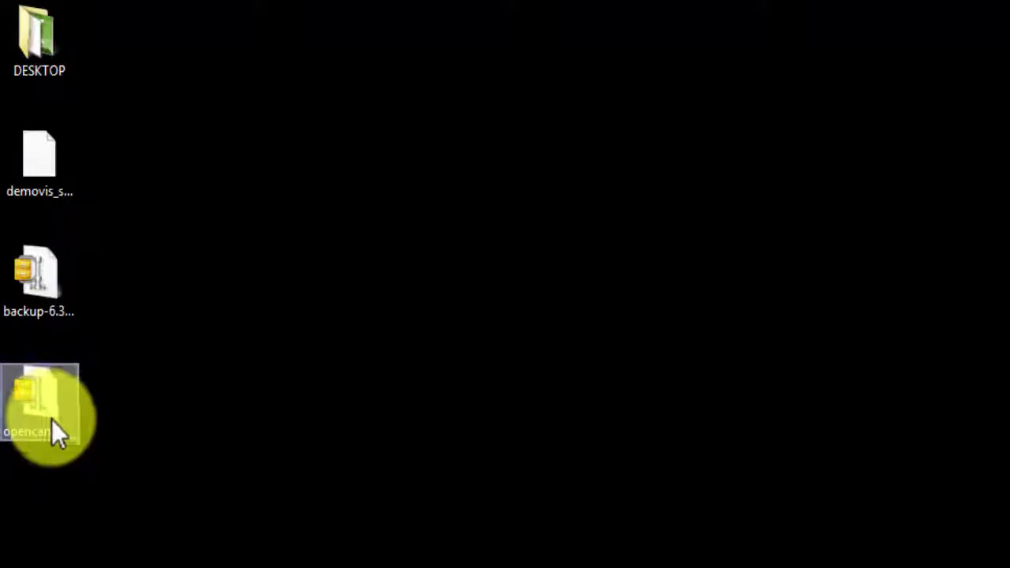
Open the downloaded opencart-2.0.3.1 zip with Windows Explorer and extract its opencart-2.0.3.1 folder to the desktop
{"action": "mouse_move", "coordinate": [50, 416]}
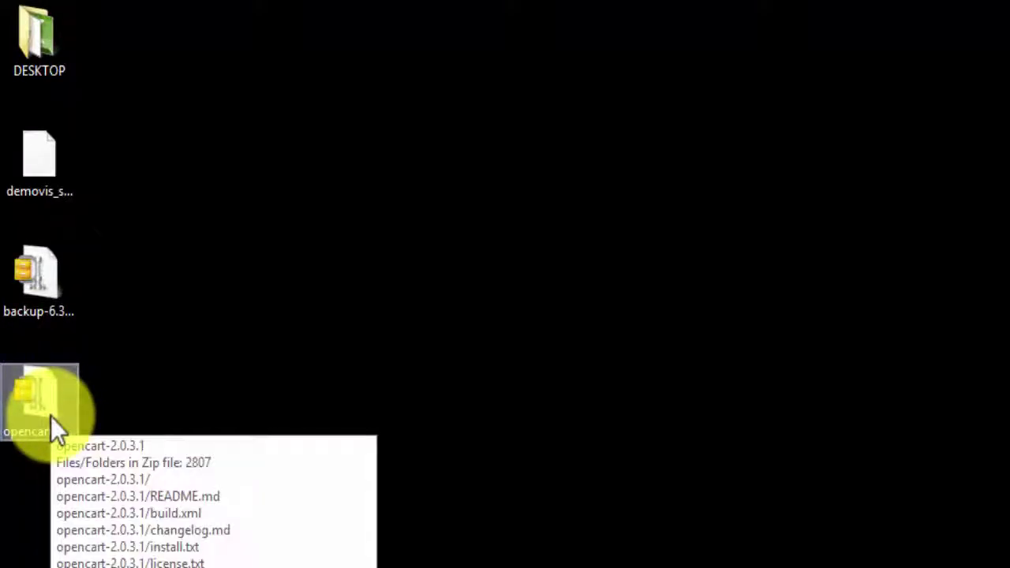
{"action": "double_click", "coordinate": [51, 415]}
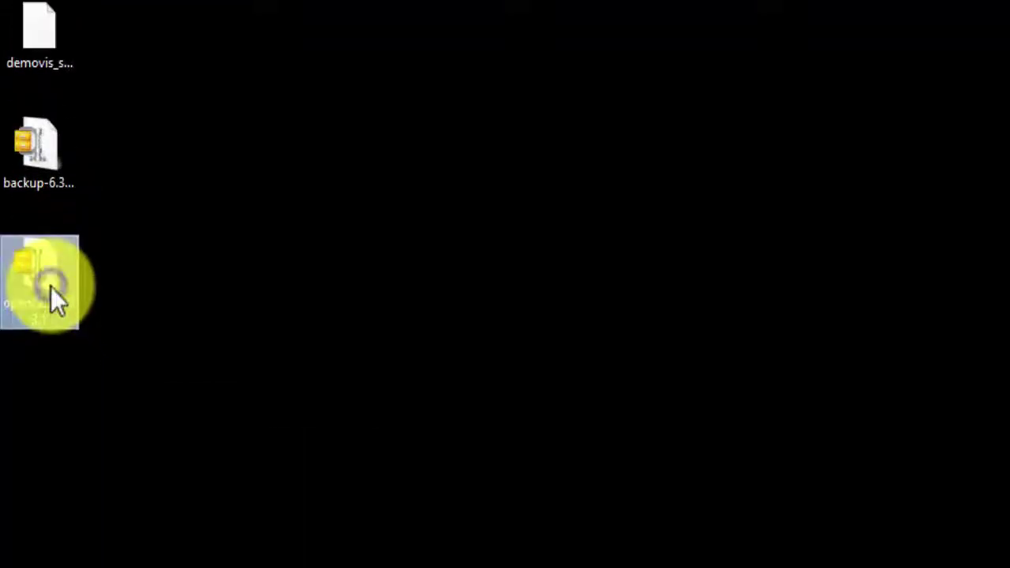
{"action": "right_click", "coordinate": [50, 286]}
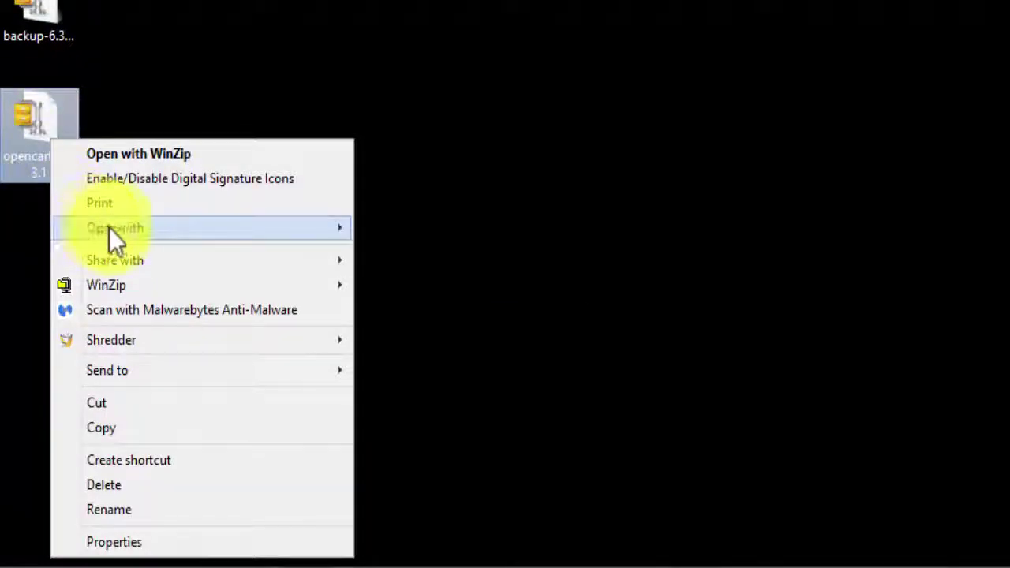
{"action": "mouse_move", "coordinate": [111, 227]}
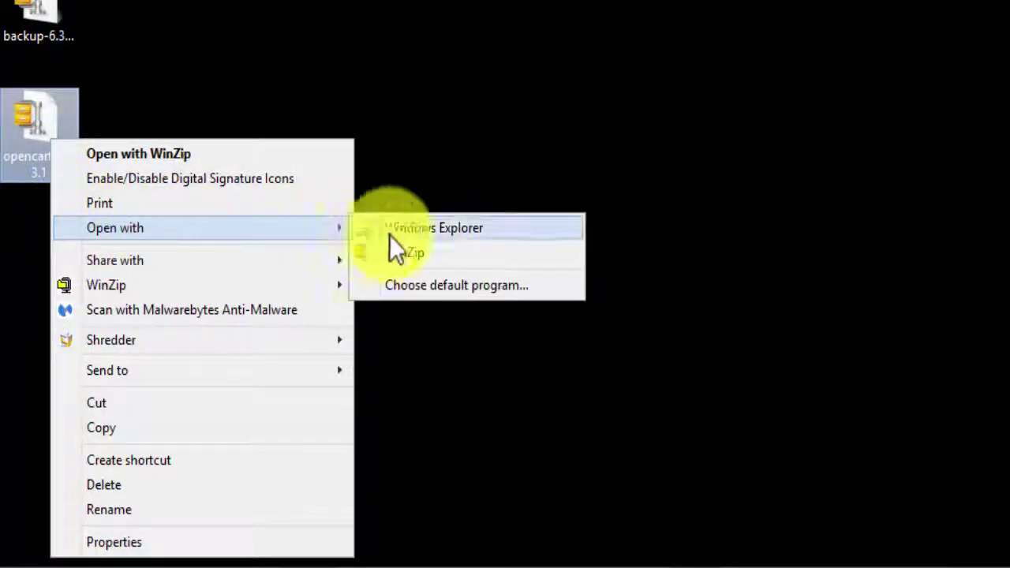
{"action": "left_click", "coordinate": [450, 230]}
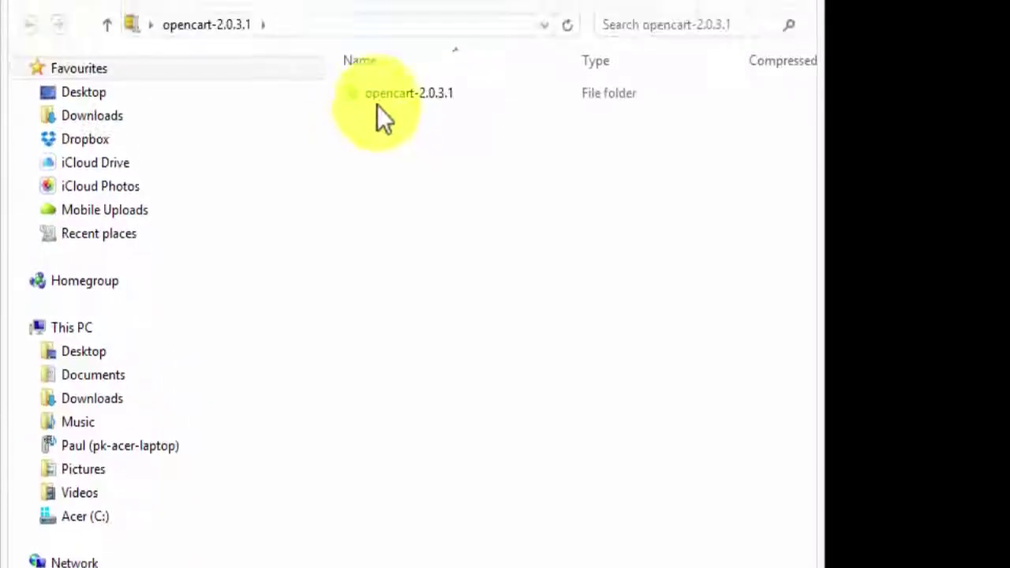
{"action": "left_click_drag", "start_coordinate": [379, 94], "coordinate": [451, 97]}
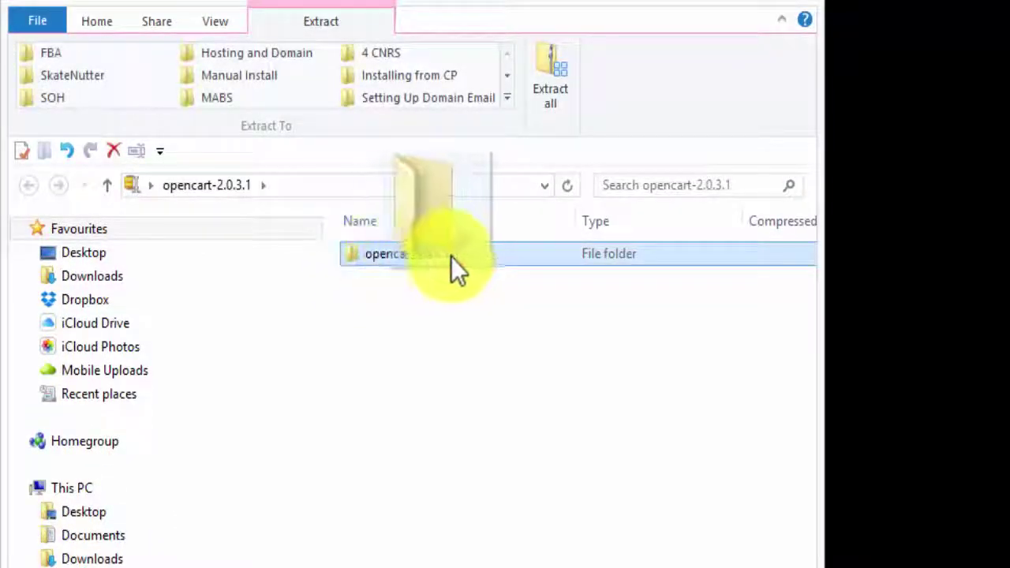
{"action": "left_click_drag", "start_coordinate": [450, 257], "coordinate": [965, 355]}
{"action": "left_click_drag", "start_coordinate": [964, 356], "coordinate": [965, 356]}
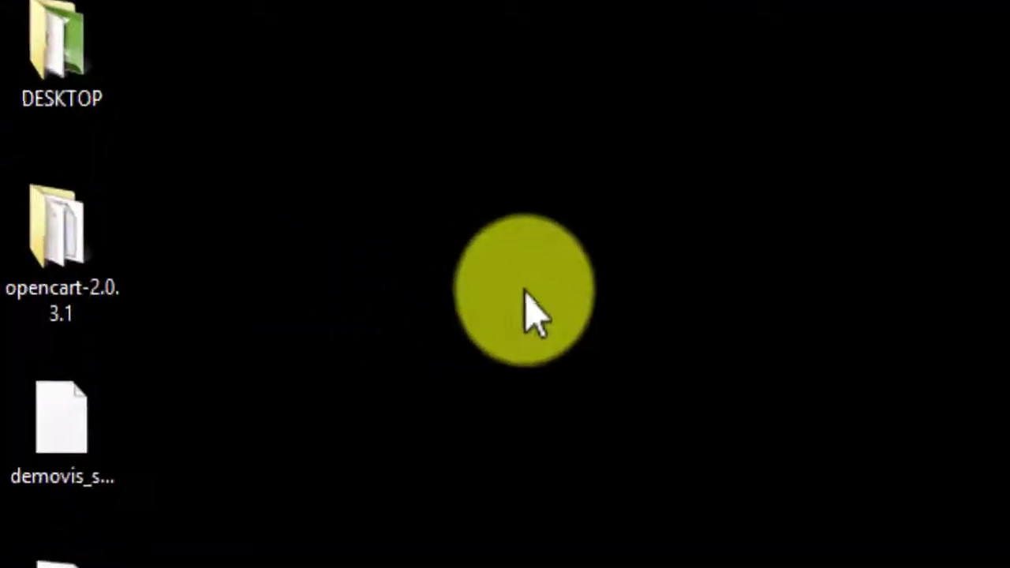
Delete the config-dist PHP file from the upload folder inside the extracted opencart-2.0.3.1 folder
{"action": "double_click", "coordinate": [48, 243]}
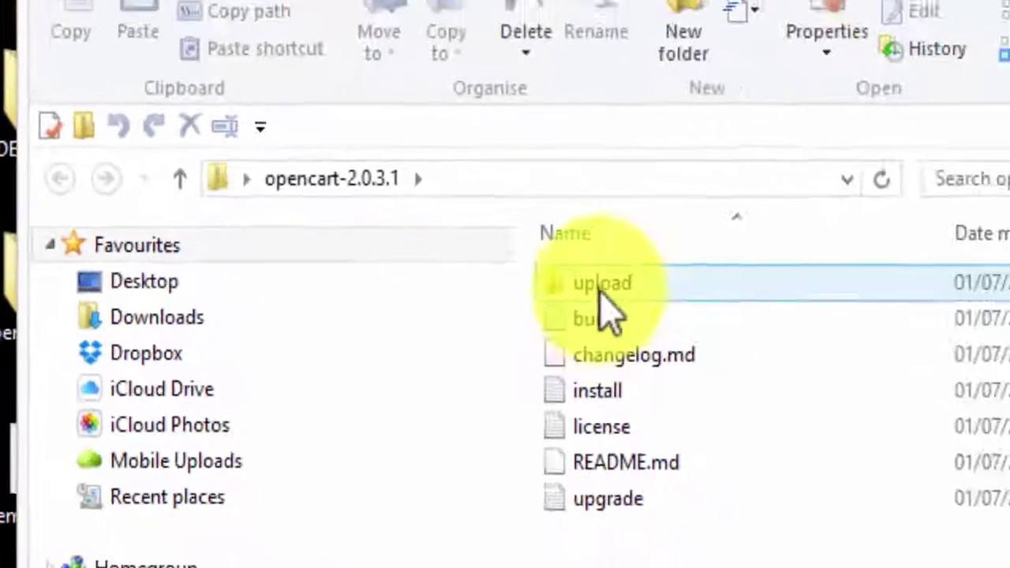
{"action": "left_click", "coordinate": [601, 285]}
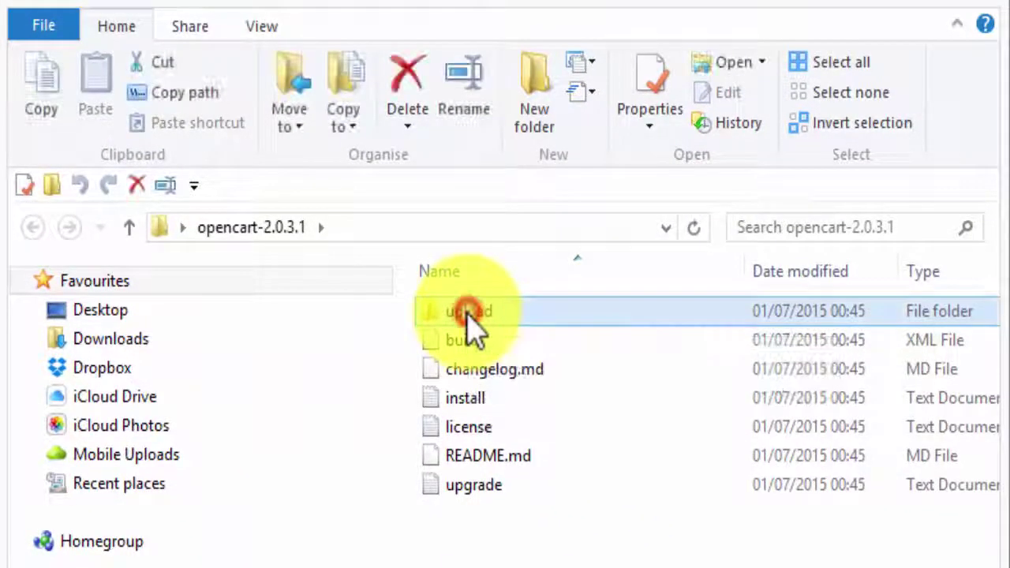
{"action": "double_click", "coordinate": [469, 312]}
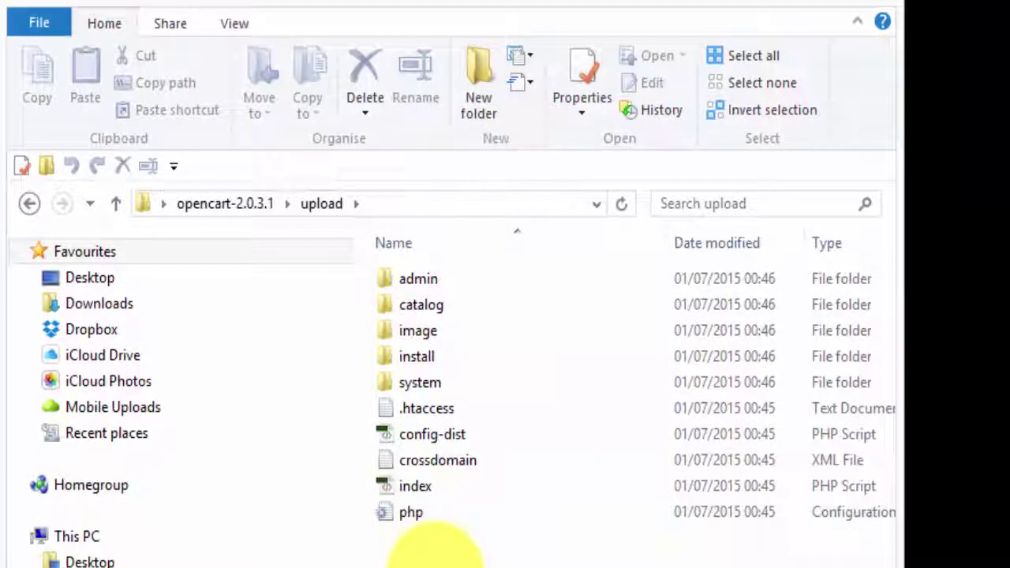
{"action": "left_click", "coordinate": [395, 436]}
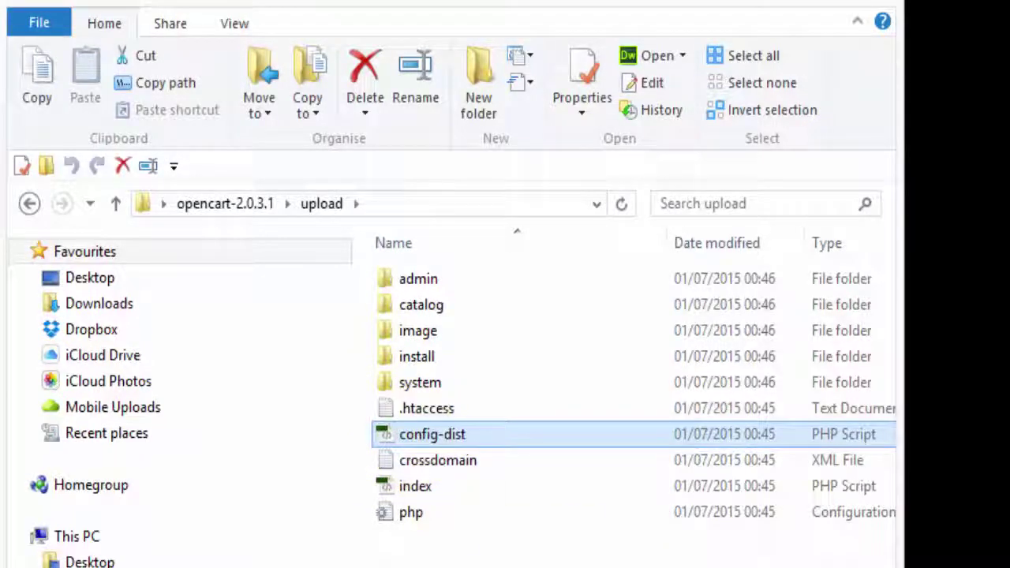
{"action": "key", "text": "Delete"}
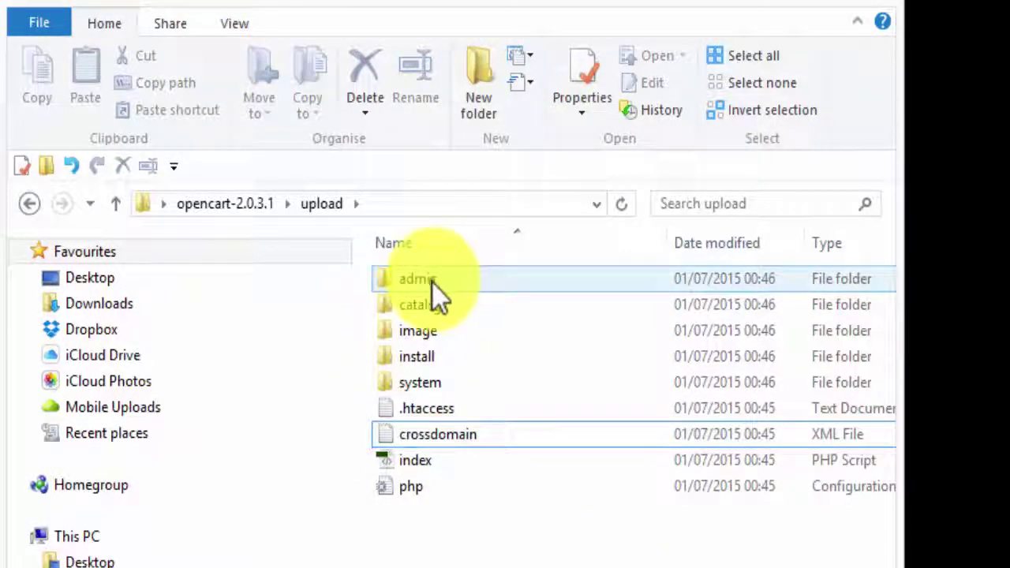
Delete the config-dist PHP file from the admin folder inside upload
{"action": "double_click", "coordinate": [430, 285]}
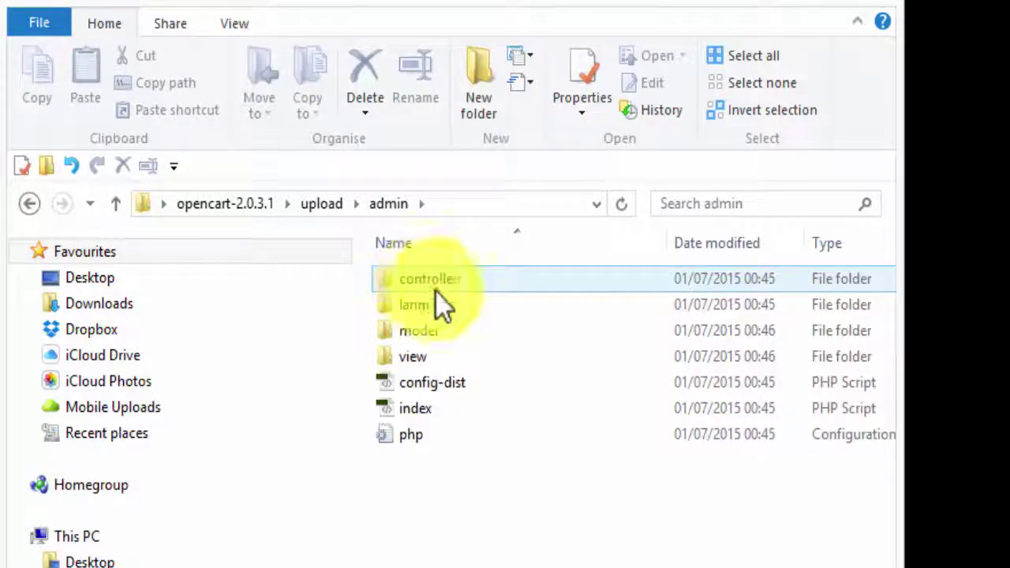
{"action": "left_click", "coordinate": [417, 385]}
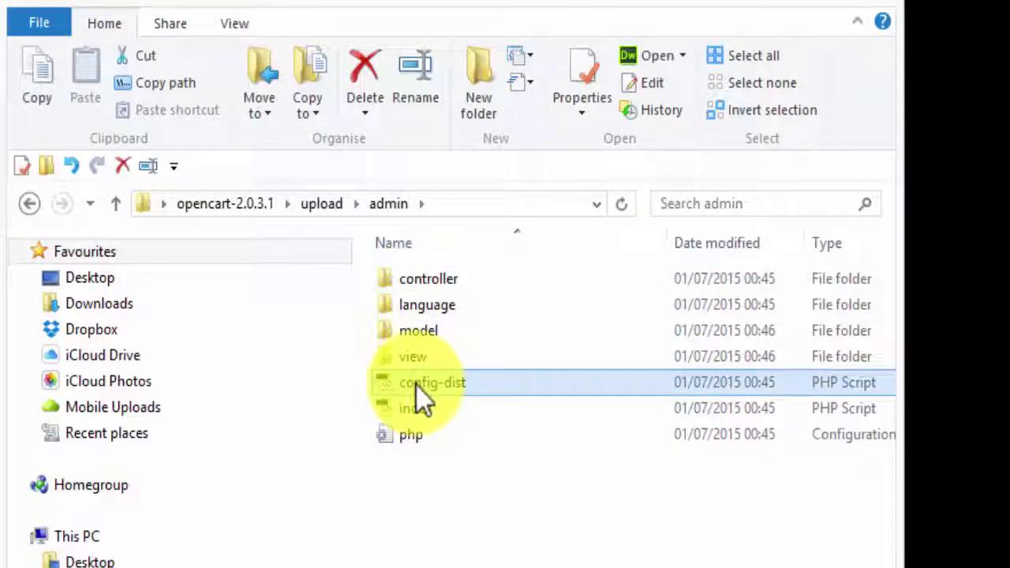
{"action": "key", "text": "Delete"}
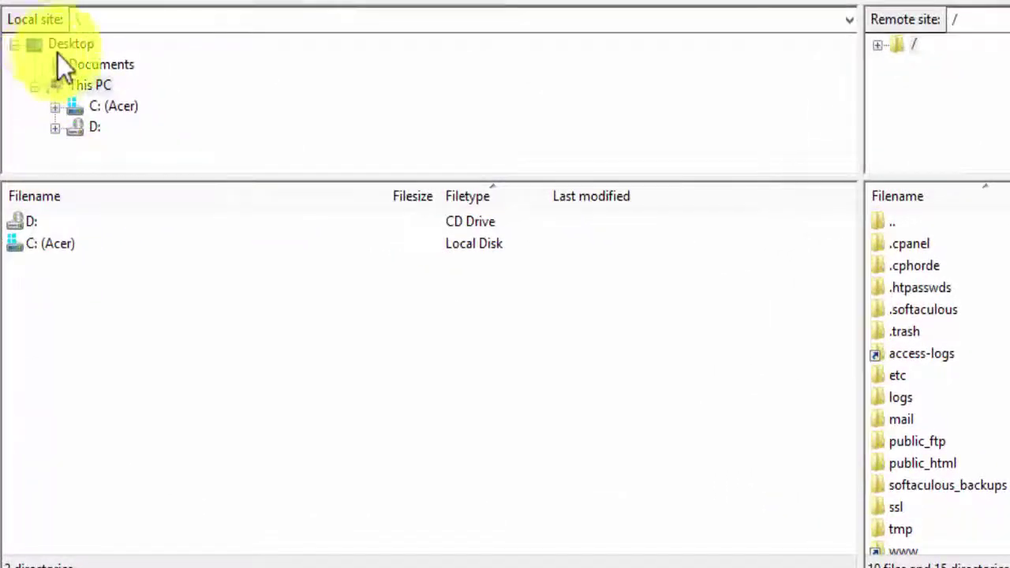
Switch to FileZilla and browse the local site to the upload folder of opencart-2.0.3.1 on the Desktop
{"action": "left_click", "coordinate": [74, 44]}
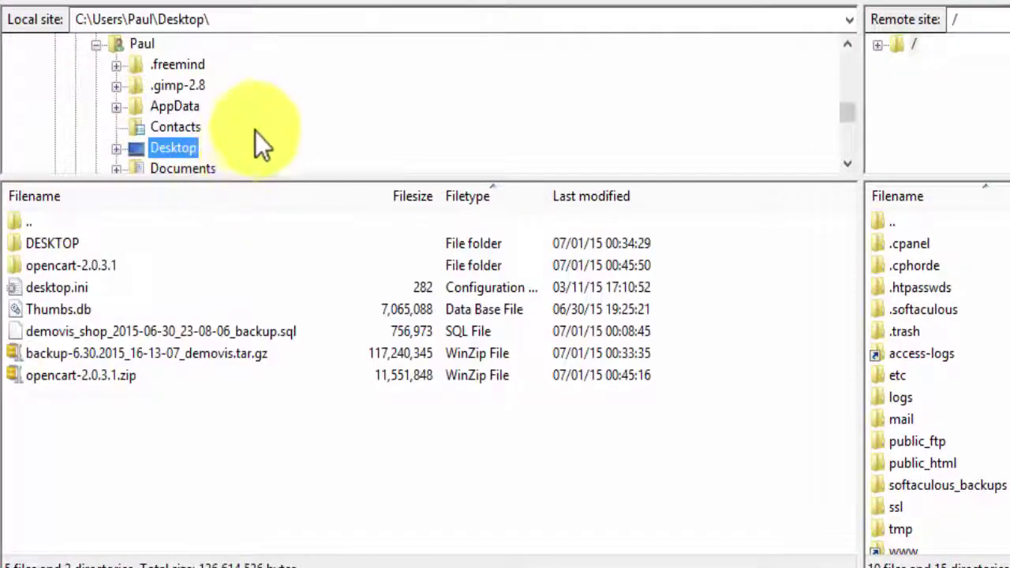
{"action": "left_click", "coordinate": [61, 271]}
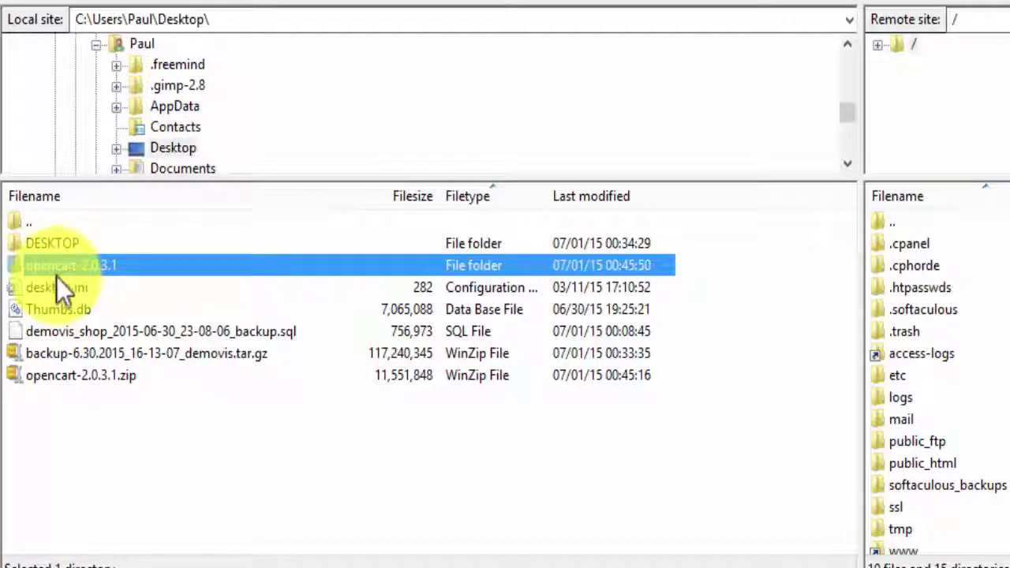
{"action": "double_click", "coordinate": [70, 269]}
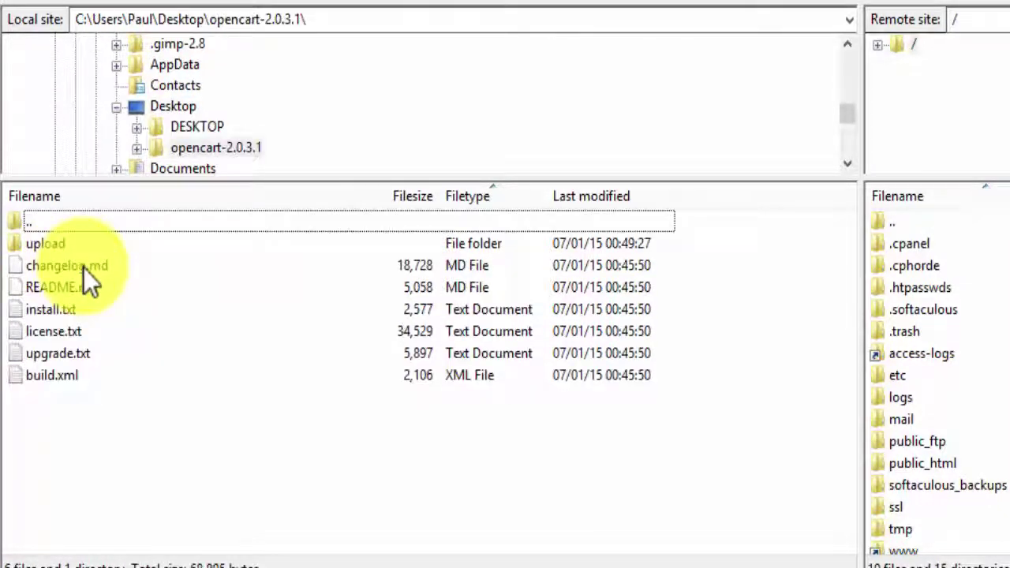
{"action": "left_click", "coordinate": [45, 245]}
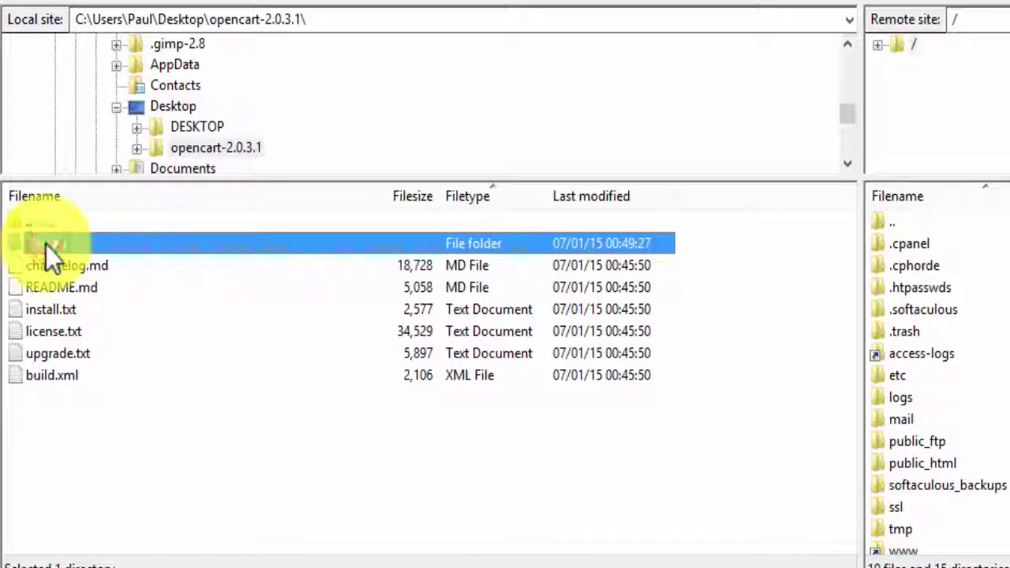
{"action": "double_click", "coordinate": [46, 244]}
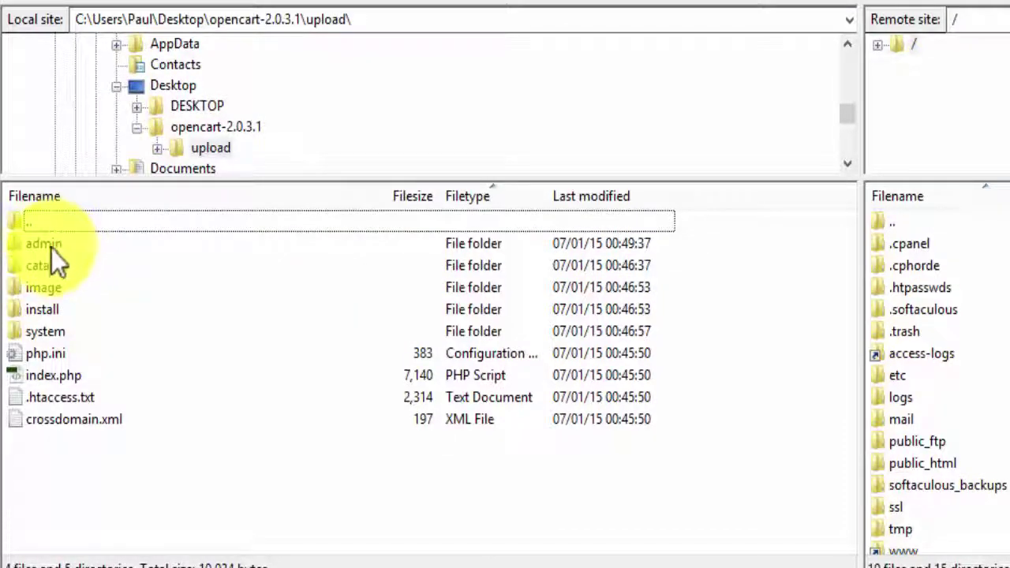
Upload all files and folders from the local upload folder, admin through crossdomain.xml, to the remote public_html folder
{"action": "left_click", "coordinate": [49, 246]}
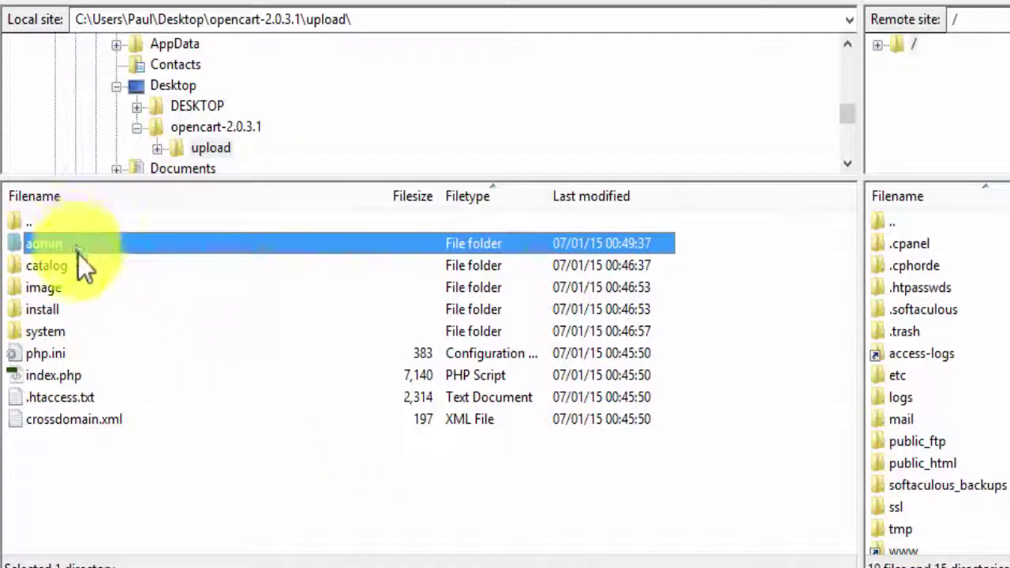
{"action": "left_click", "coordinate": [62, 423], "text": "shift"}
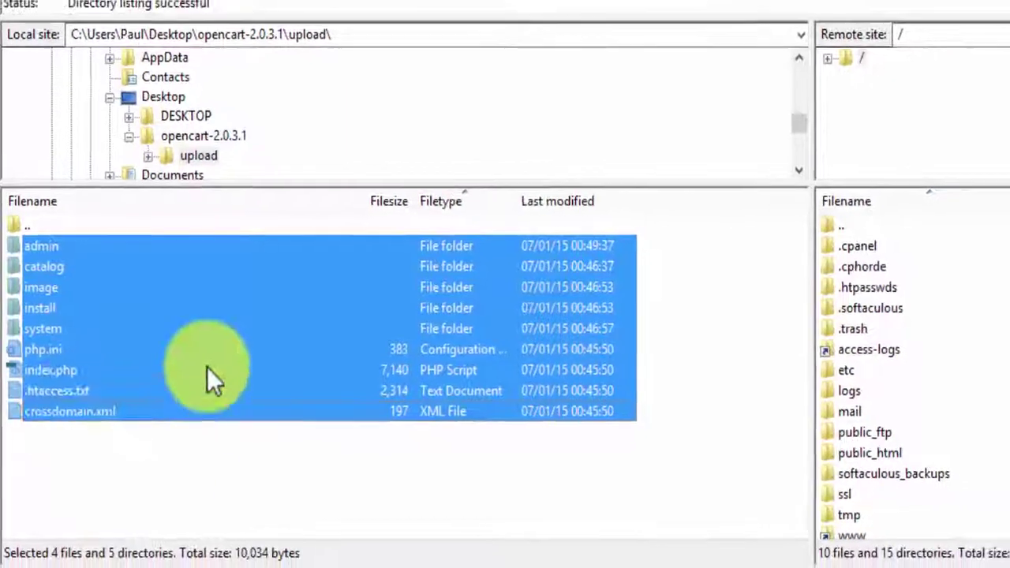
{"action": "left_click_drag", "start_coordinate": [170, 289], "coordinate": [833, 454]}
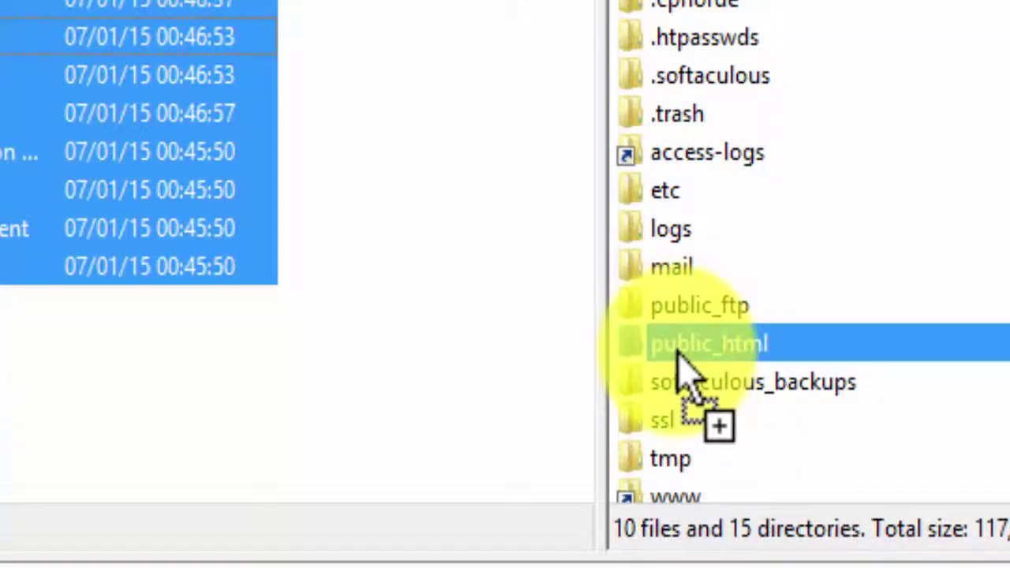
{"action": "left_click_drag", "start_coordinate": [676, 356], "coordinate": [738, 347]}
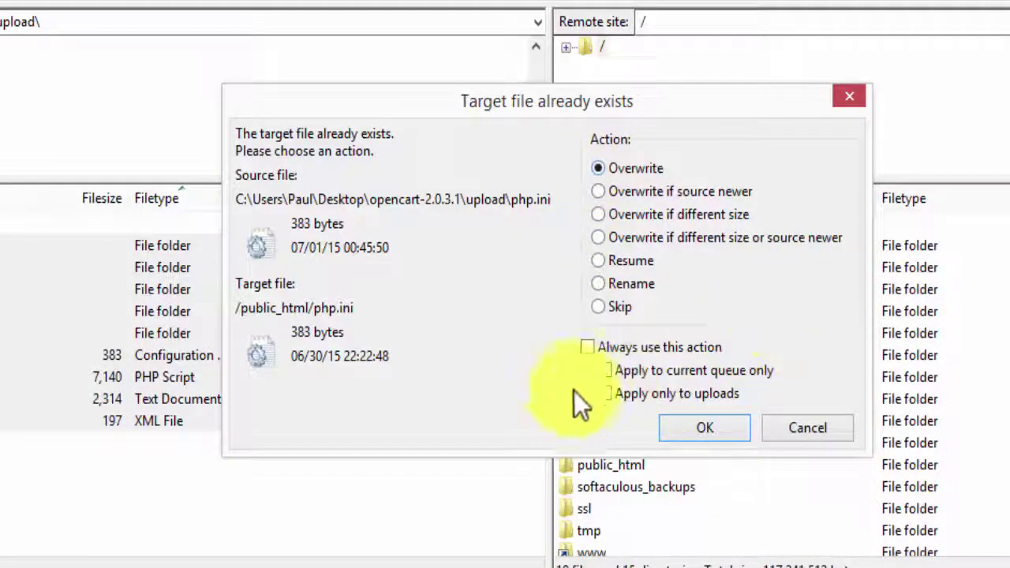
Overwrite the existing target files, always using this action for the current queue only
{"action": "left_click", "coordinate": [586, 351]}
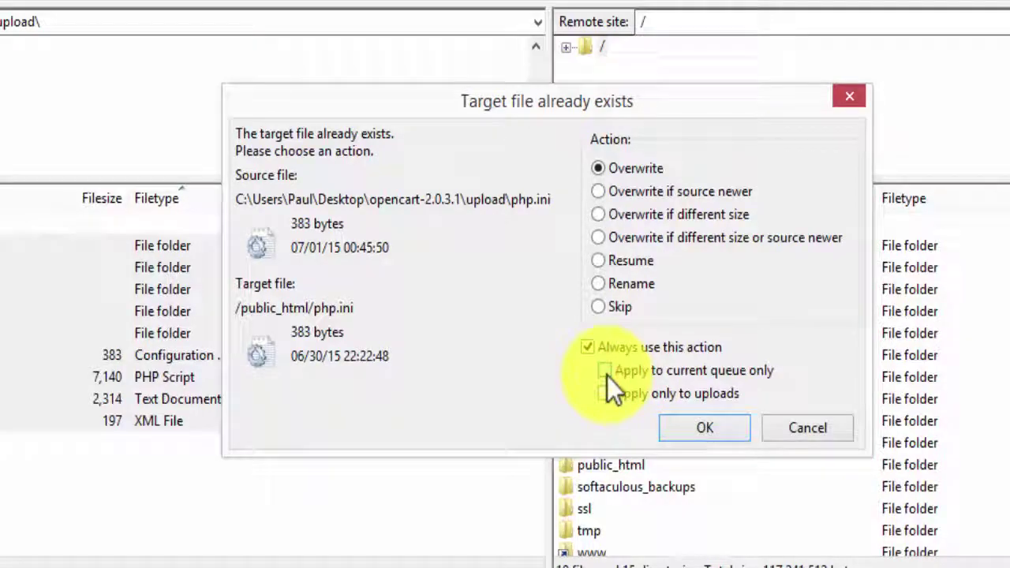
{"action": "left_click", "coordinate": [604, 370]}
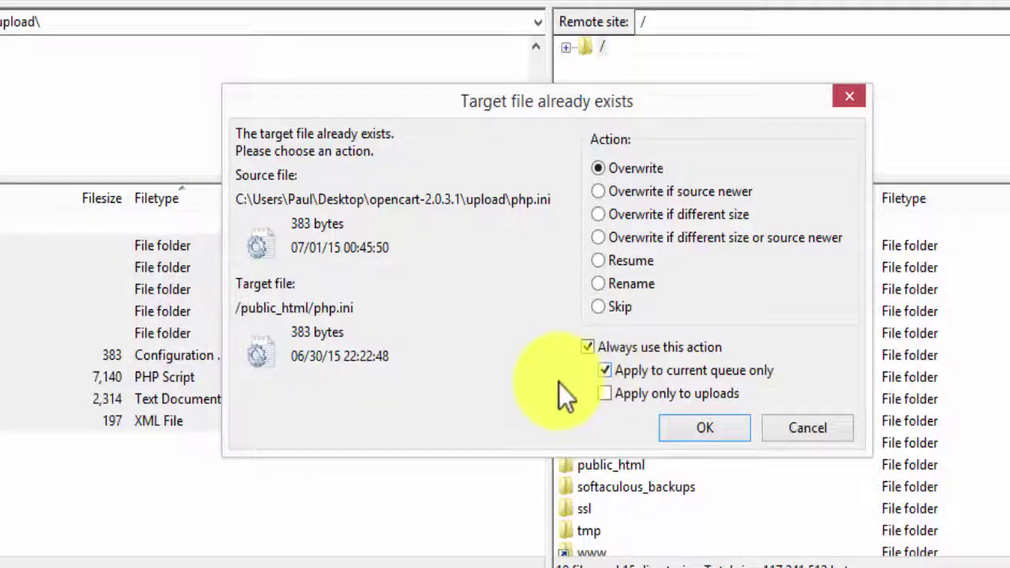
{"action": "left_click", "coordinate": [702, 429]}
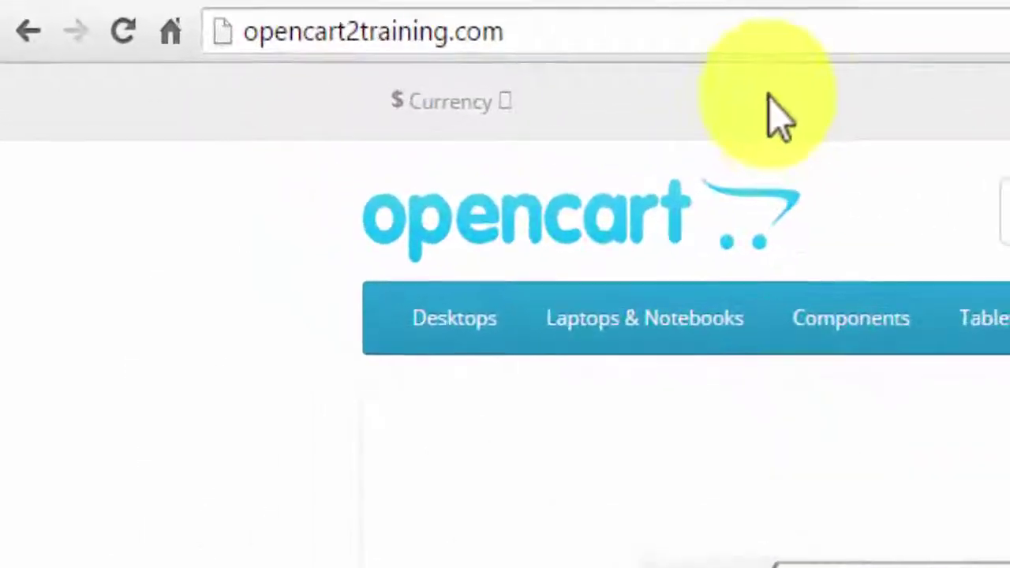
Switch to the browser and load the store's upgrade page at opencart2training.com/install/
{"action": "type", "text": "/"}
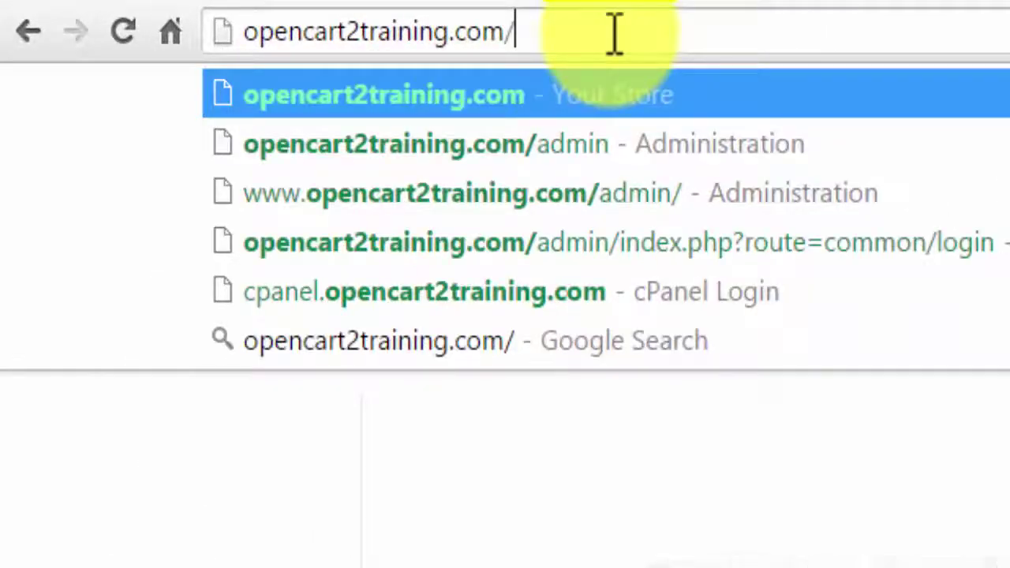
{"action": "type", "text": "in"}
{"action": "type", "text": "stall/"}
{"action": "key", "text": "Return"}
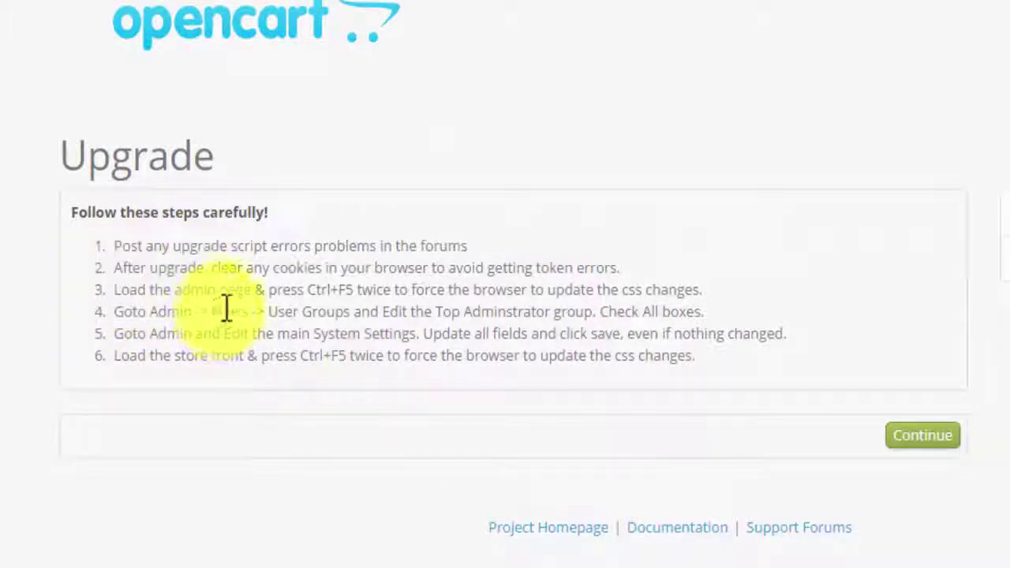
Read the upgrade page's first instruction about script errors and open the Community Forums from the OpenCart website
{"action": "left_click_drag", "start_coordinate": [113, 246], "coordinate": [530, 248]}
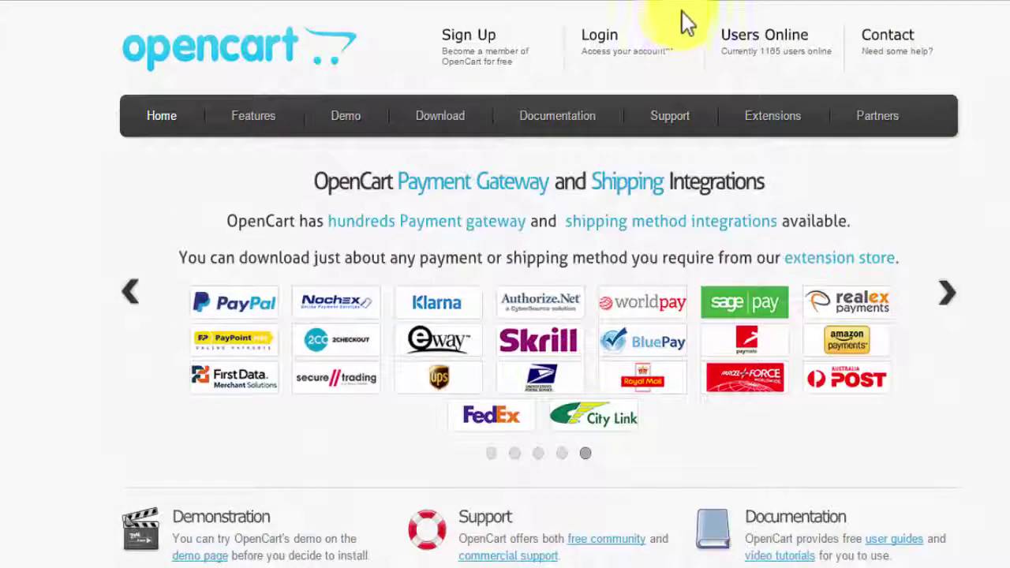
{"action": "mouse_move", "coordinate": [674, 122]}
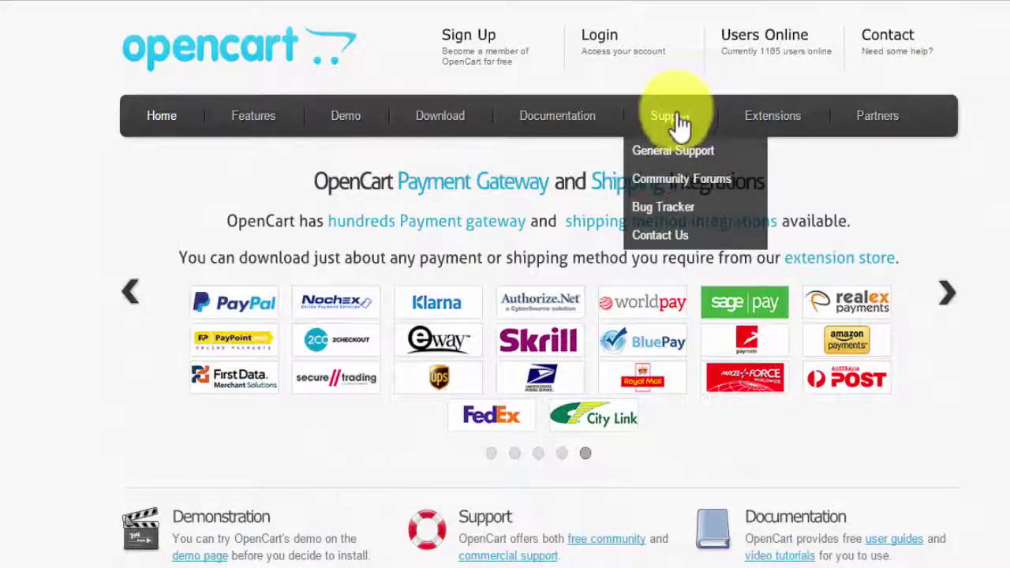
{"action": "left_click", "coordinate": [658, 179]}
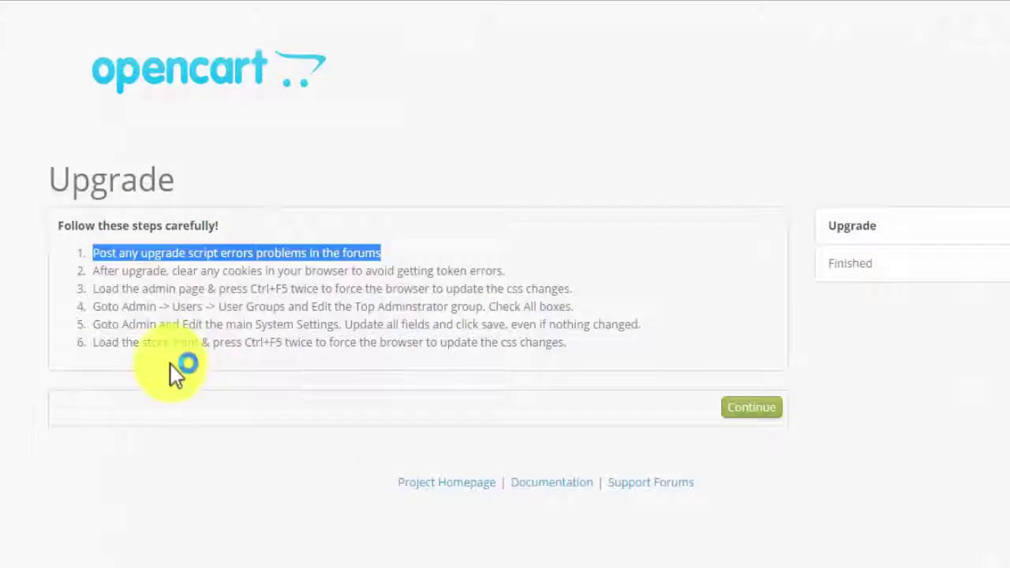
Read the upgrade instructions on clearing cookies, force-refreshing the admin page and editing the top administrator user group
{"action": "left_click", "coordinate": [92, 272]}
{"action": "left_click_drag", "start_coordinate": [92, 272], "coordinate": [513, 276]}
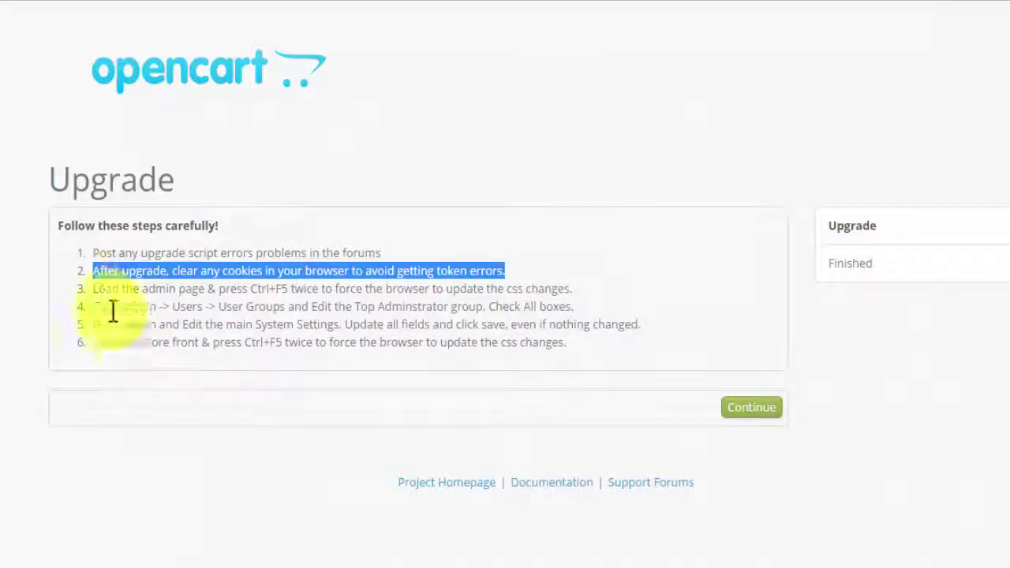
{"action": "left_click", "coordinate": [93, 288]}
{"action": "left_click_drag", "start_coordinate": [92, 289], "coordinate": [584, 294]}
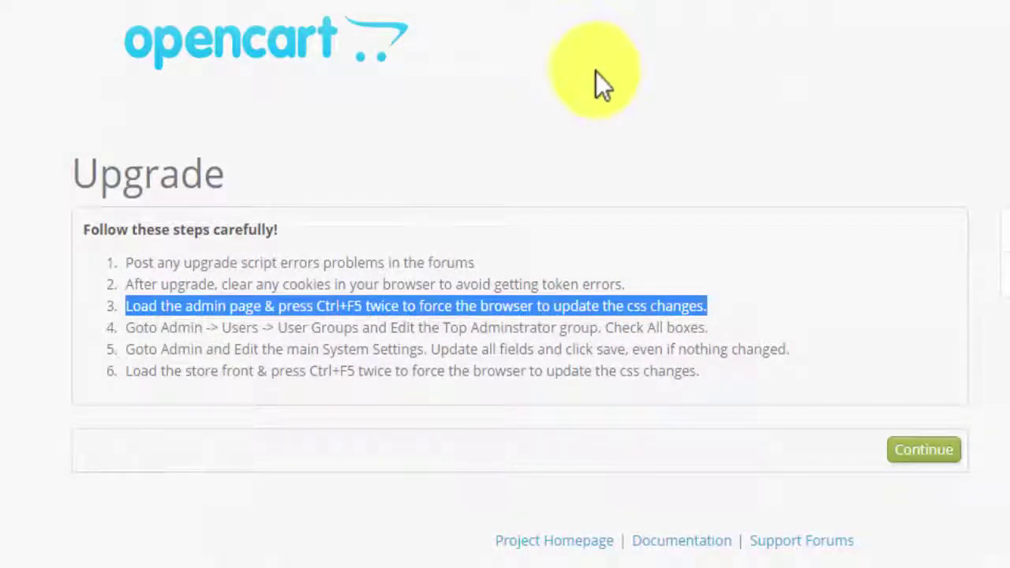
{"action": "triple_click", "coordinate": [708, 326]}
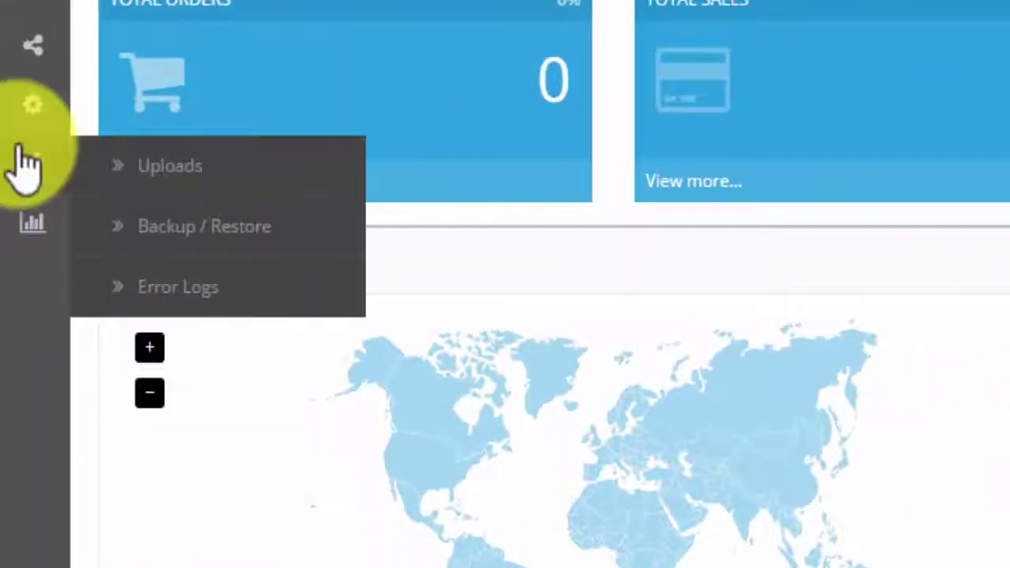
In the store admin, edit the Administrator user group, select all access and modify permissions, and save it
{"action": "mouse_move", "coordinate": [14, 203]}
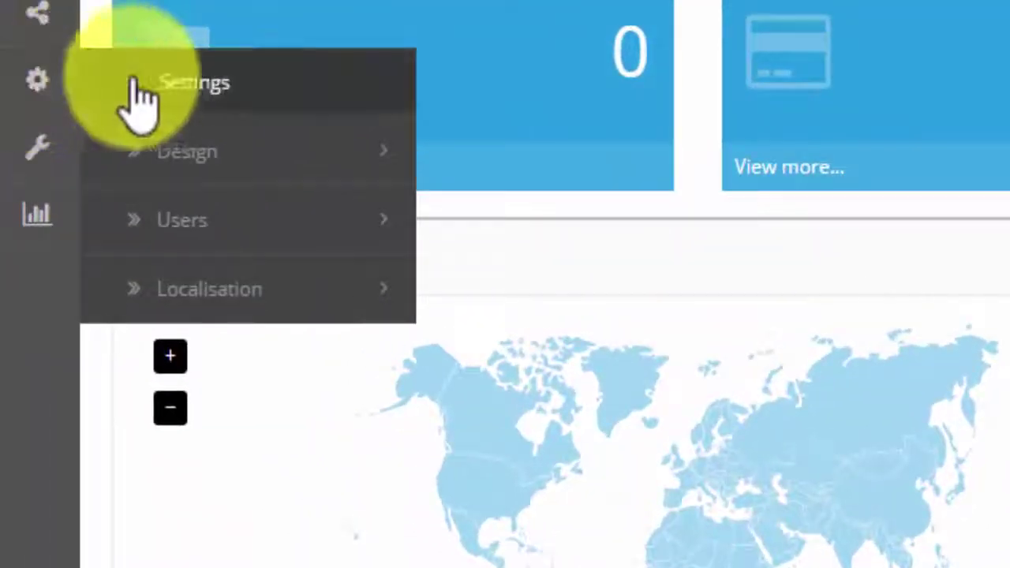
{"action": "left_click", "coordinate": [272, 220]}
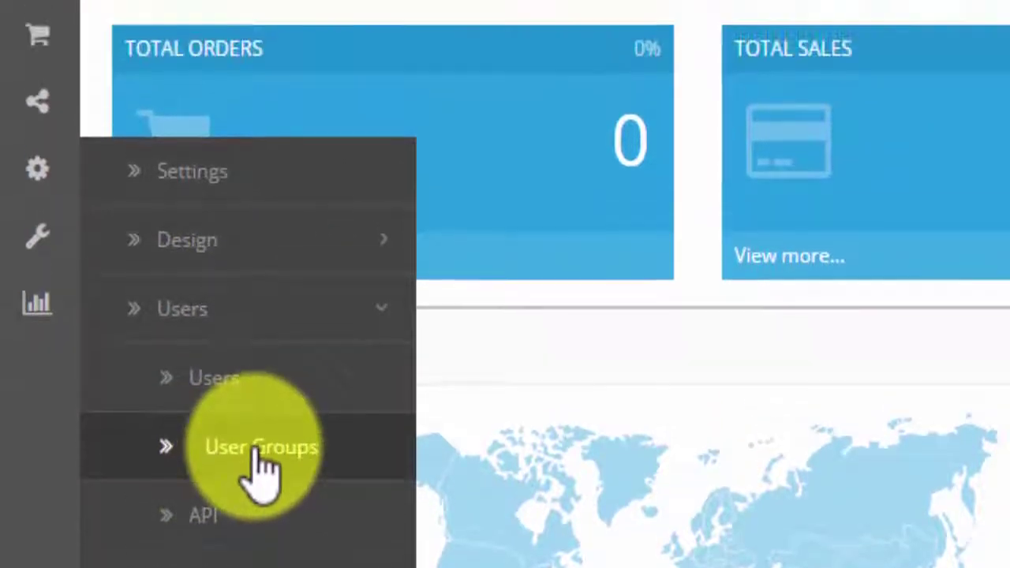
{"action": "left_click", "coordinate": [254, 369]}
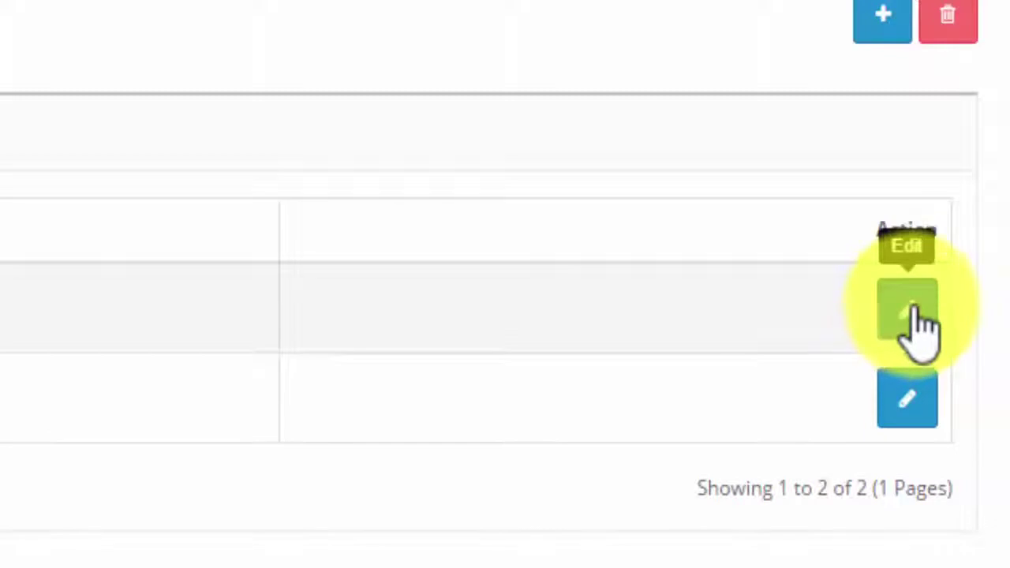
{"action": "left_click", "coordinate": [919, 324]}
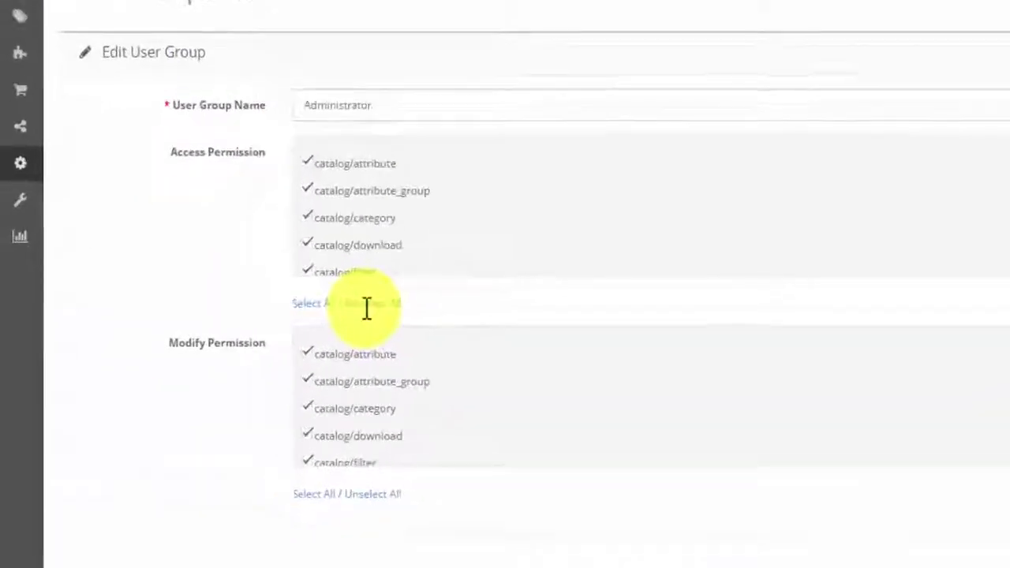
{"action": "left_click", "coordinate": [412, 513]}
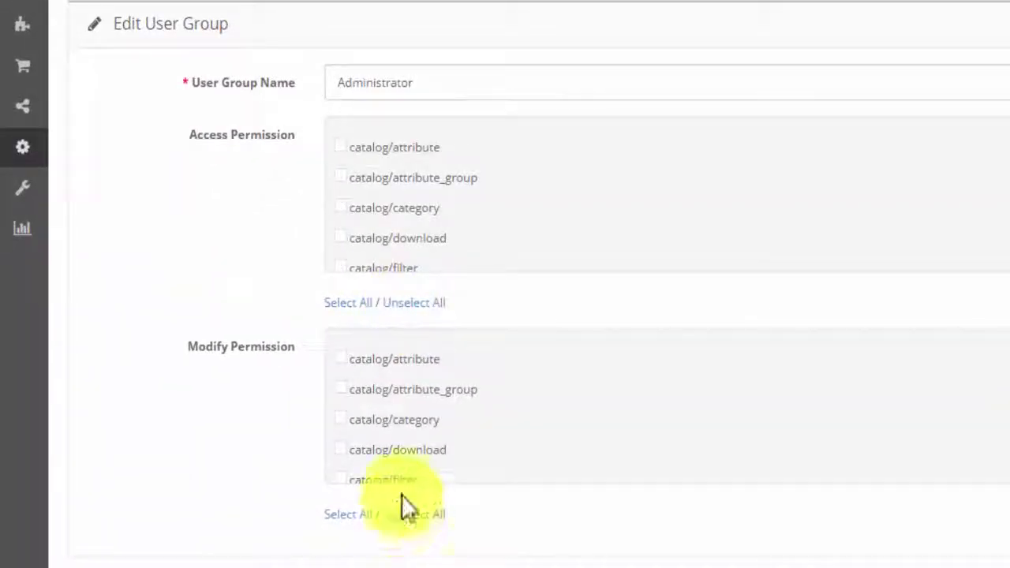
{"action": "left_click", "coordinate": [347, 514]}
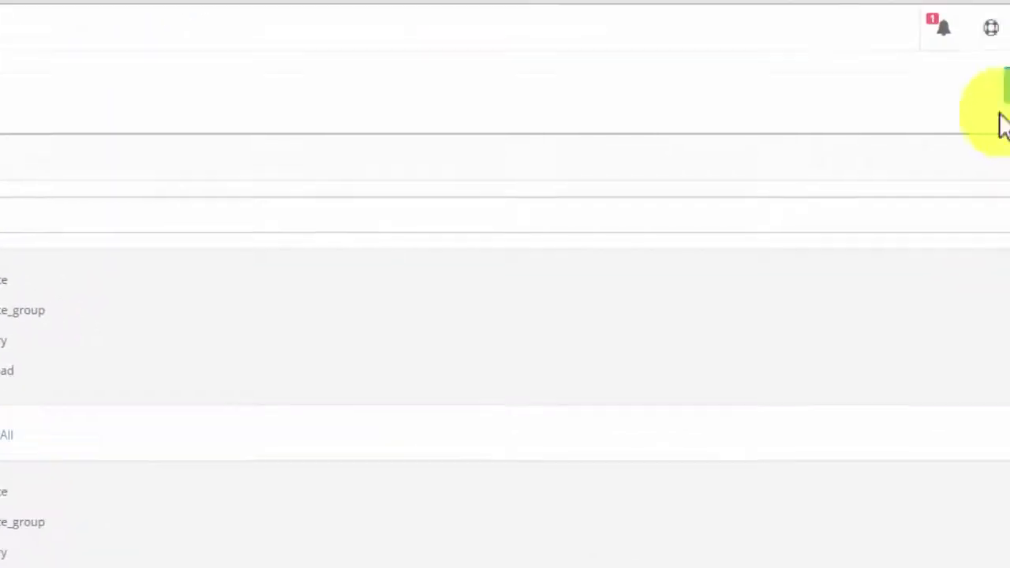
{"action": "left_click", "coordinate": [913, 120]}
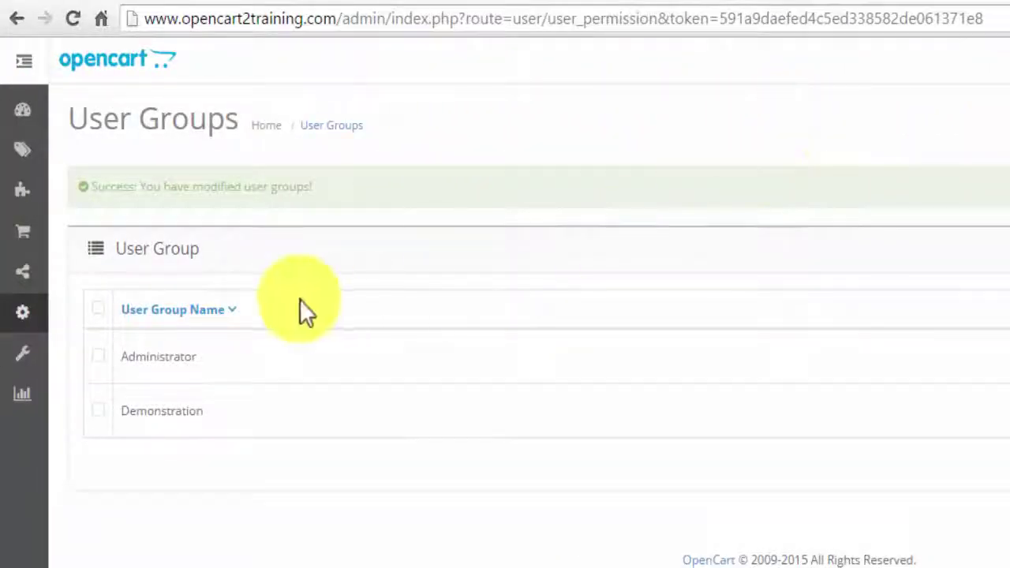
Read the upgrade instruction on the main system settings and open the store's settings for editing in the admin
{"action": "left_click", "coordinate": [645, 2]}
{"action": "triple_click", "coordinate": [225, 376]}
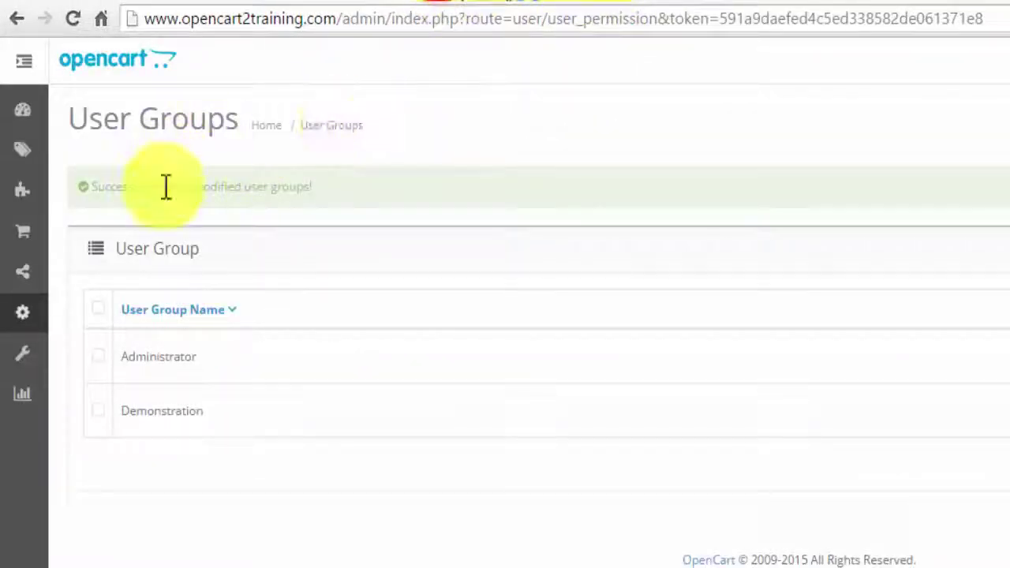
{"action": "mouse_move", "coordinate": [24, 323]}
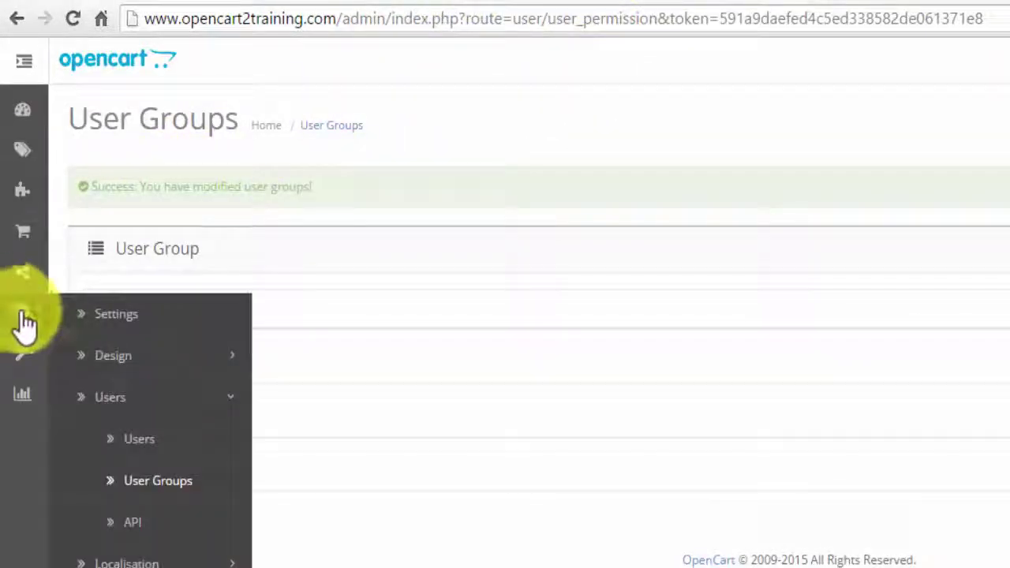
{"action": "left_click", "coordinate": [116, 314]}
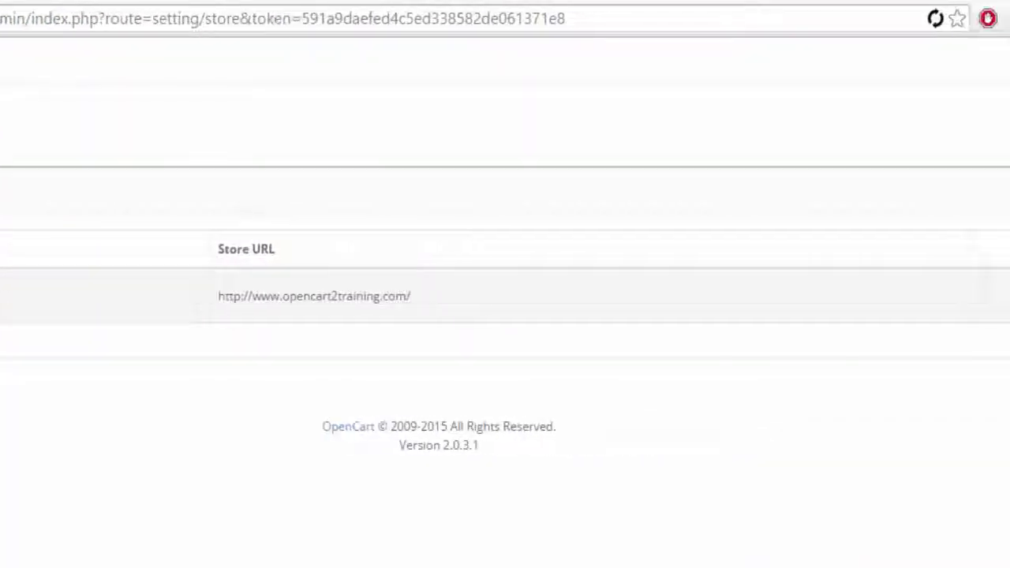
{"action": "left_click", "coordinate": [950, 306]}
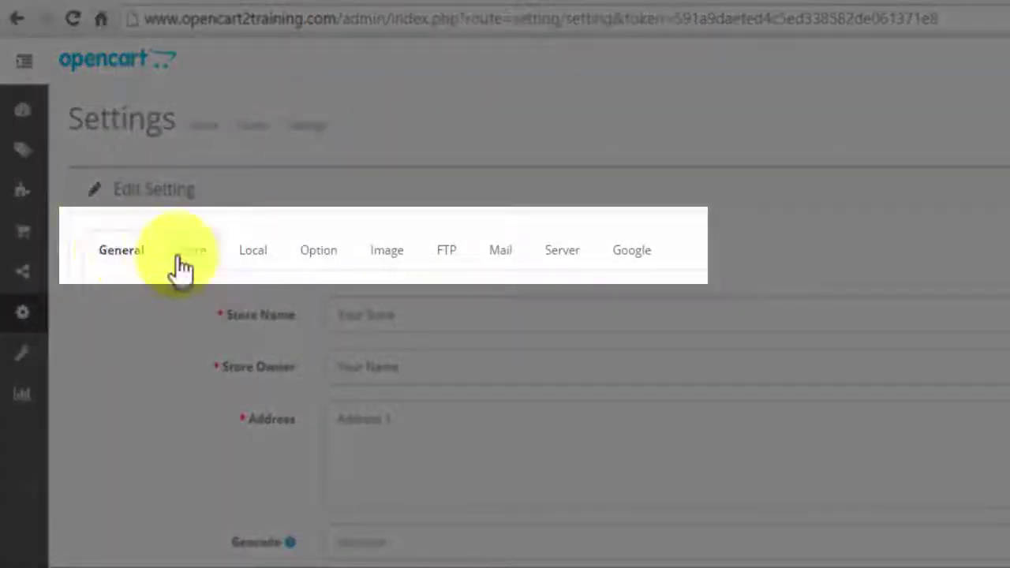
Go through the Store, Local, Option, Image, Mail, Server and Google settings, and save the store settings
{"action": "left_click", "coordinate": [180, 260]}
{"action": "left_click", "coordinate": [249, 254]}
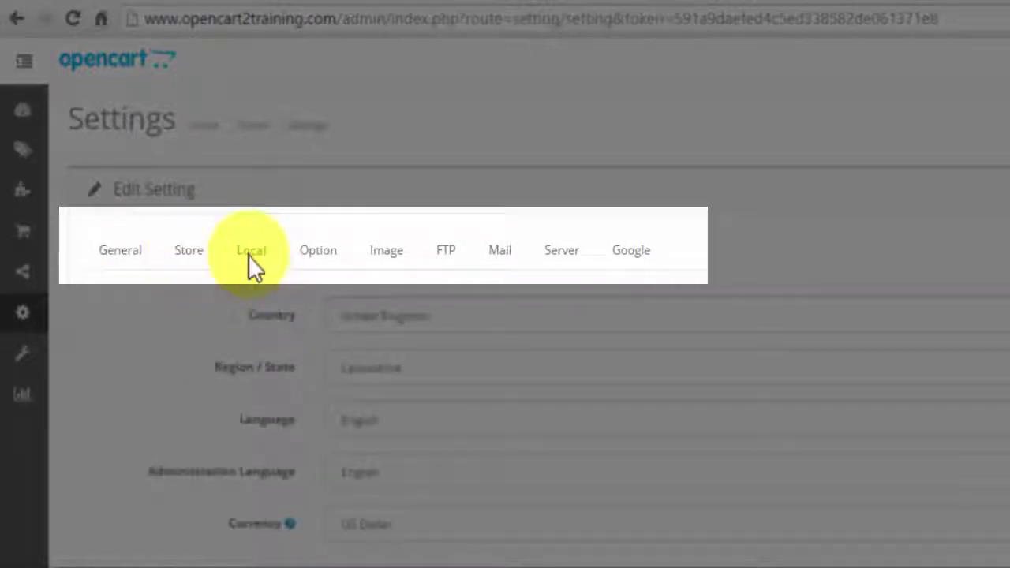
{"action": "left_click", "coordinate": [307, 261]}
{"action": "left_click", "coordinate": [367, 255]}
{"action": "left_click", "coordinate": [496, 260]}
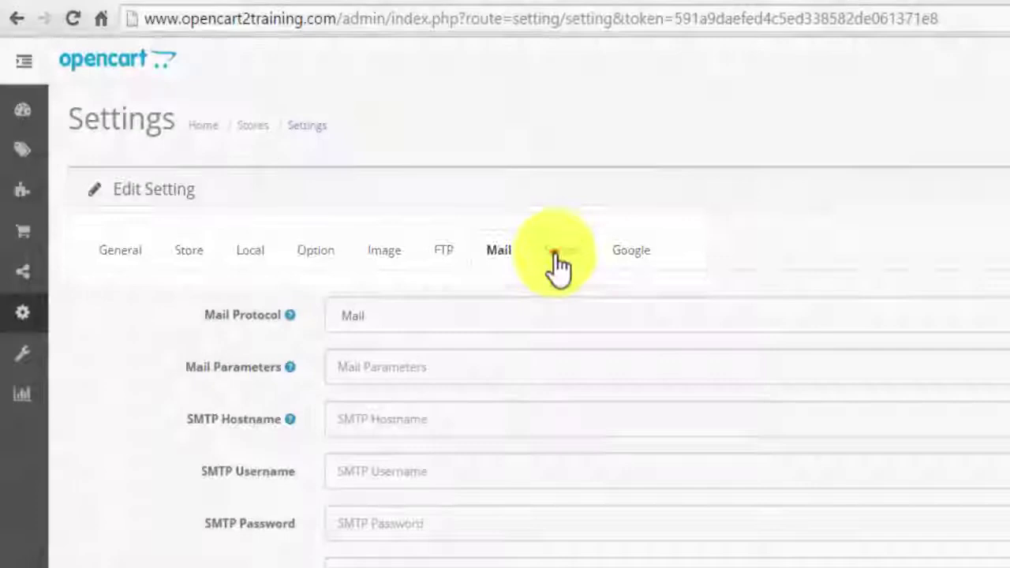
{"action": "left_click", "coordinate": [559, 268]}
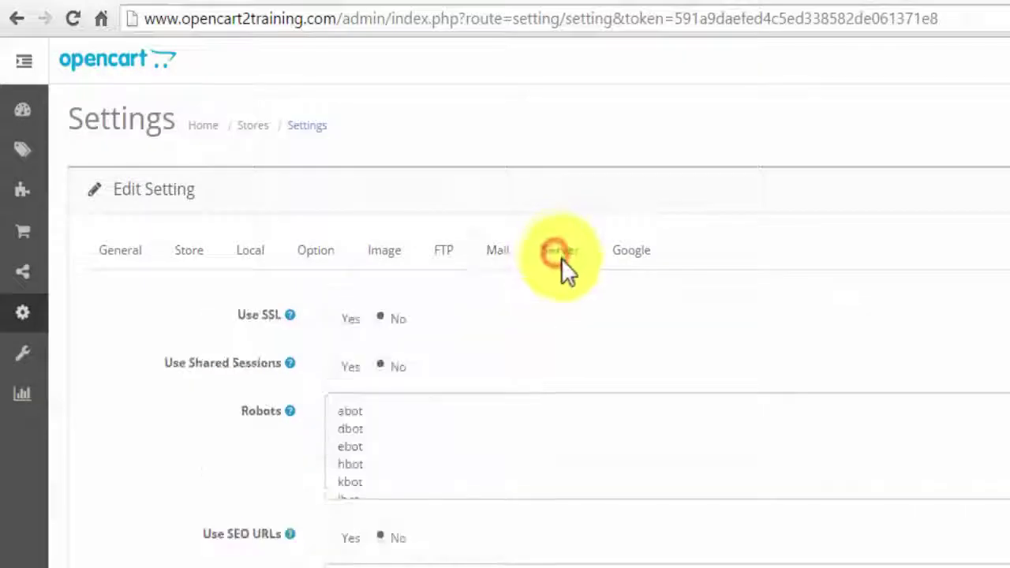
{"action": "left_click", "coordinate": [633, 259]}
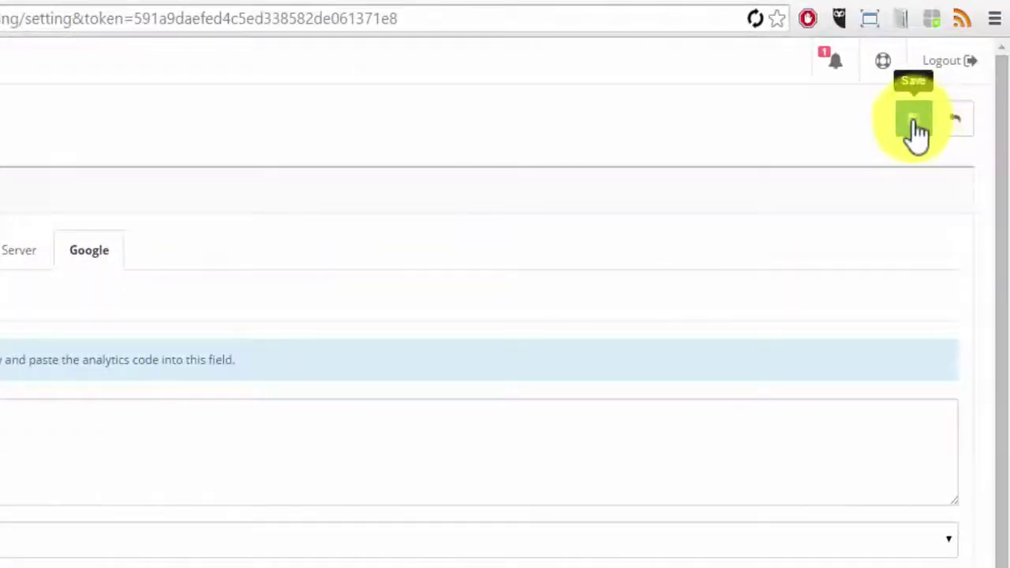
{"action": "left_click", "coordinate": [911, 127]}
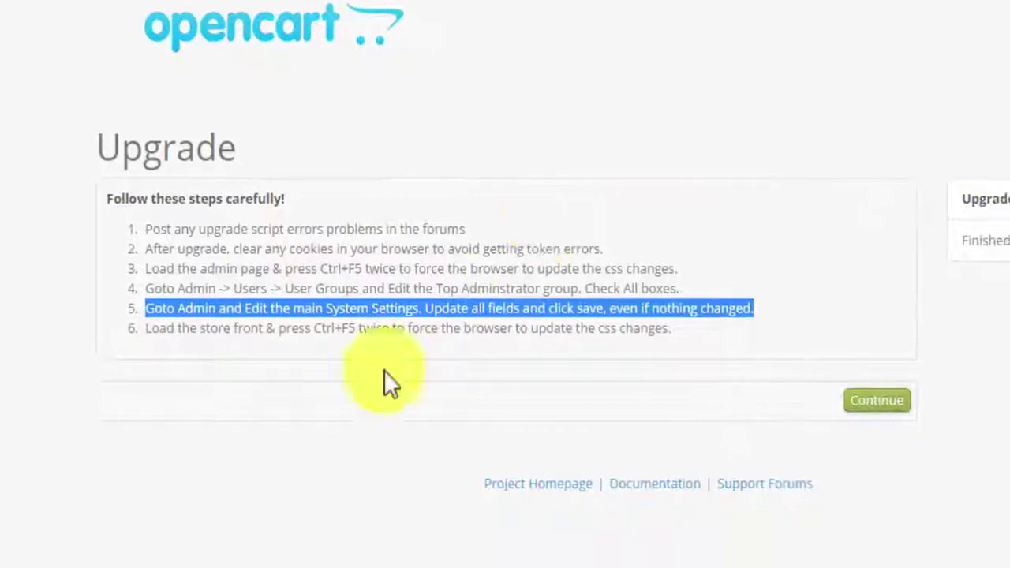
Read the final instruction about refreshing the store front on the upgrade page and continue to run the upgrade
{"action": "triple_click", "coordinate": [182, 348]}
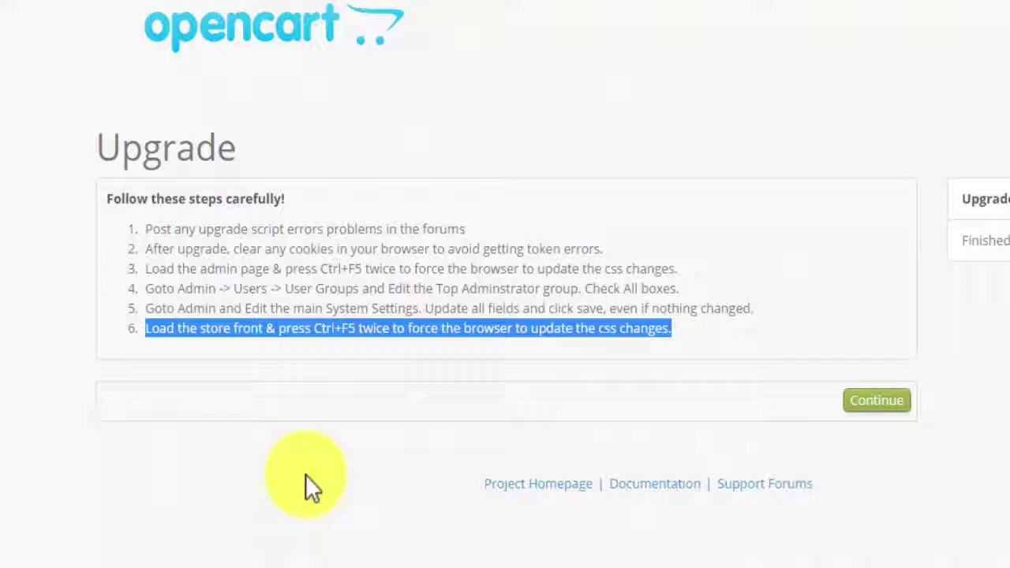
{"action": "left_click", "coordinate": [305, 474]}
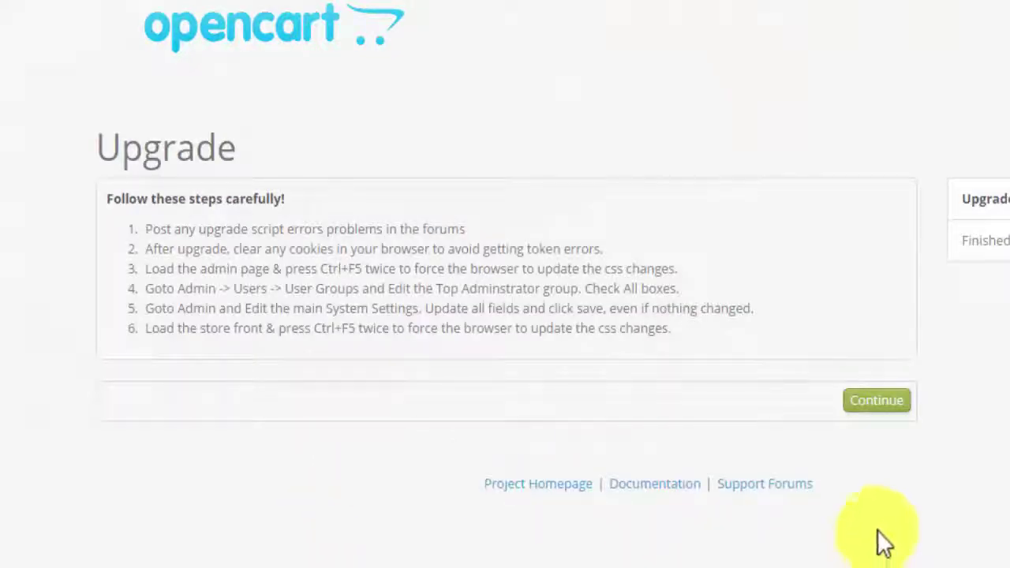
{"action": "left_click", "coordinate": [878, 401]}
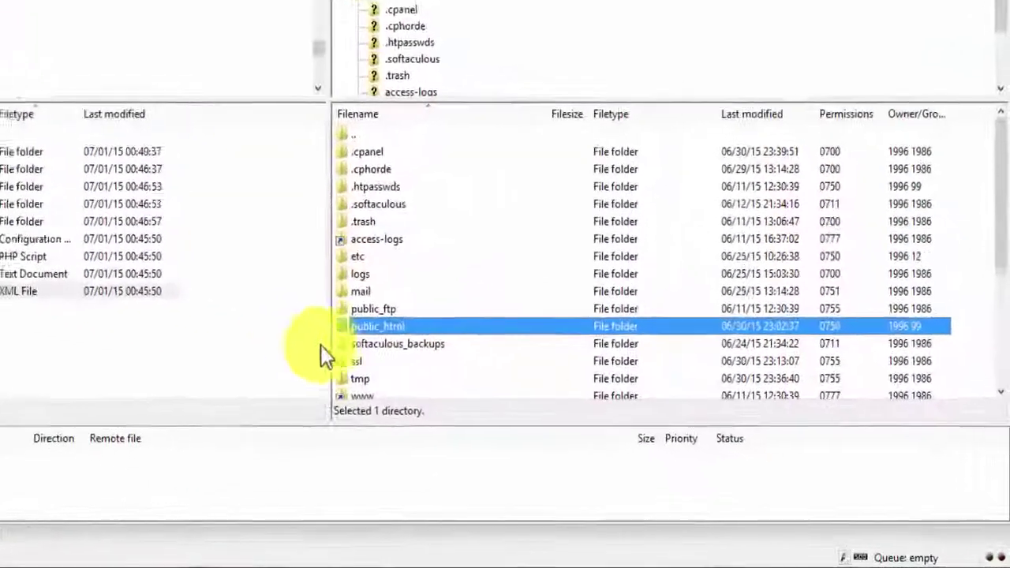
Switch to FileZilla and delete the install folder from the remote public_html folder
{"action": "double_click", "coordinate": [390, 326]}
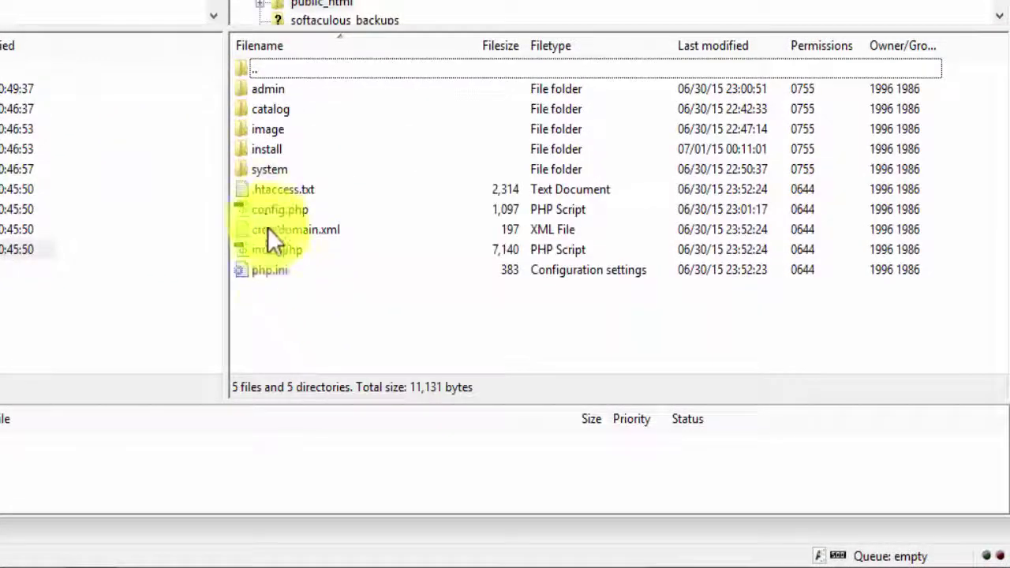
{"action": "left_click", "coordinate": [268, 150]}
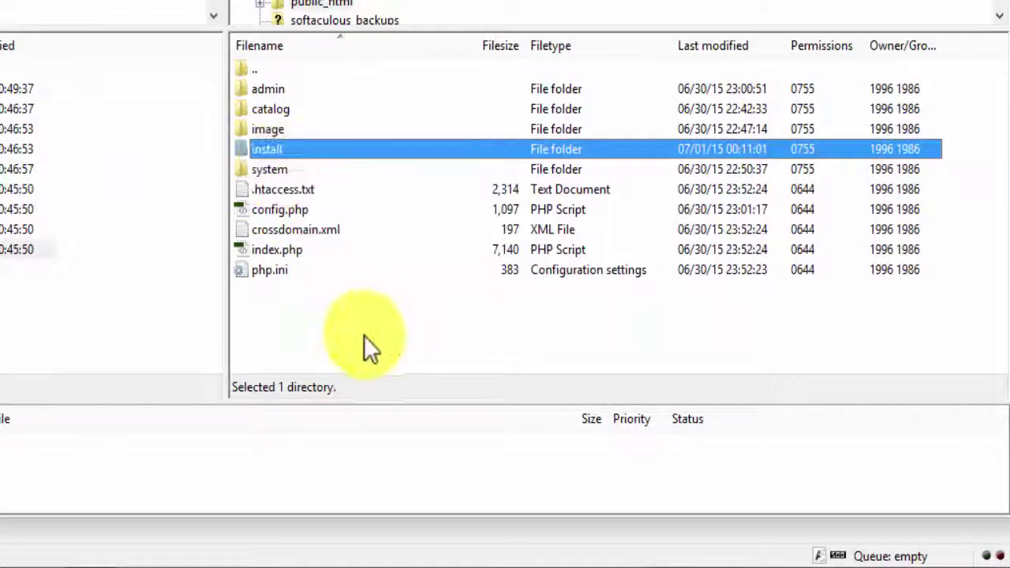
{"action": "right_click", "coordinate": [268, 151]}
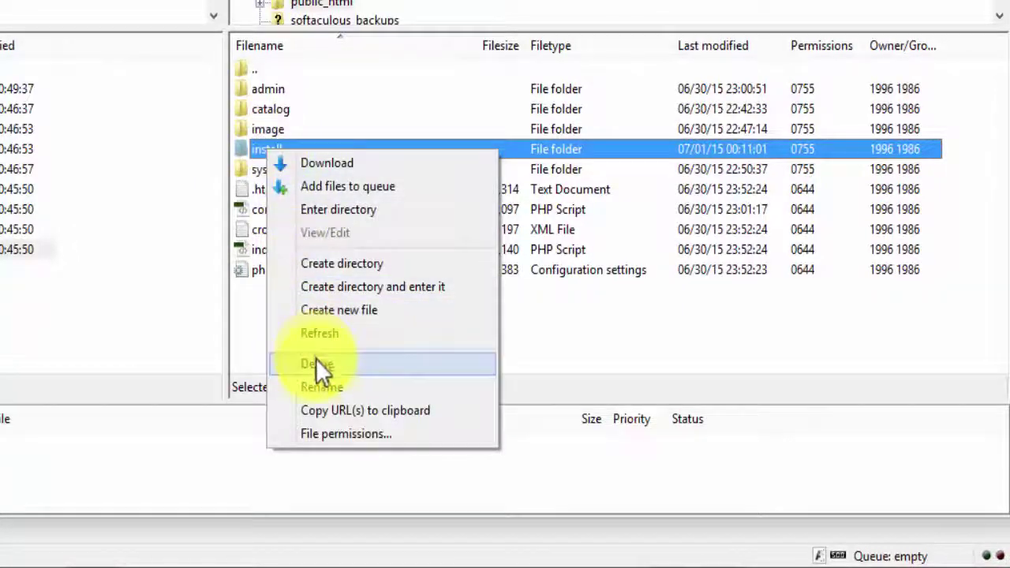
{"action": "left_click", "coordinate": [318, 364]}
{"action": "left_click", "coordinate": [289, 197]}
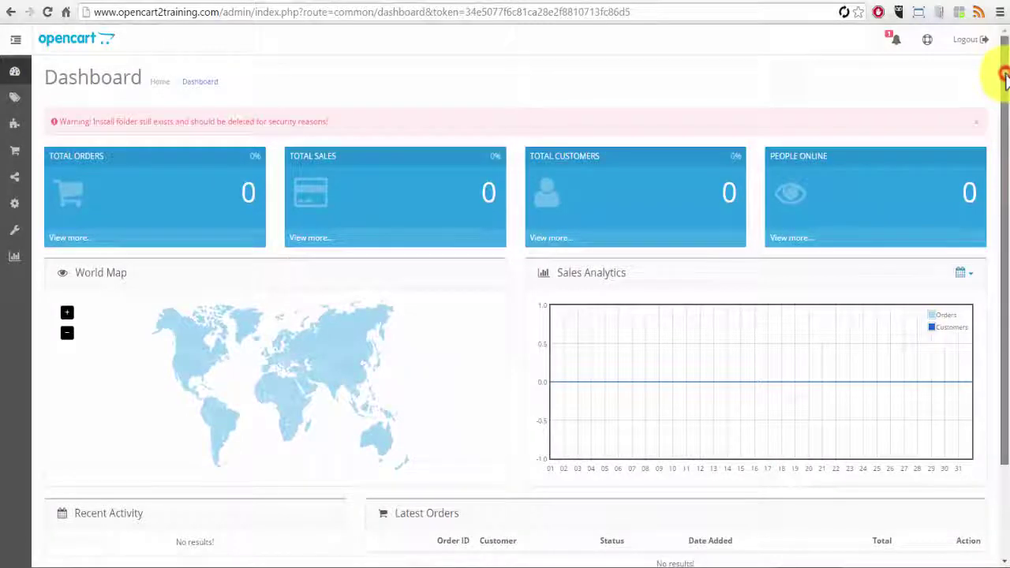
Switch to the store's admin dashboard in the browser, check the OpenCart version in the footer and reload the dashboard
{"action": "scroll", "coordinate": [1000, 72], "scroll_direction": "down", "scroll_amount": 4}
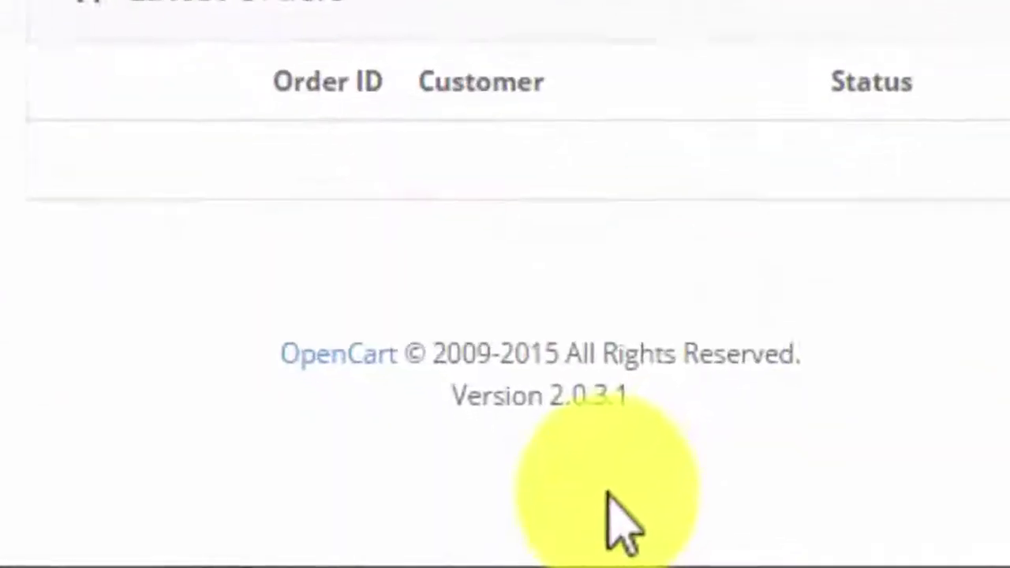
{"action": "left_click_drag", "start_coordinate": [470, 464], "coordinate": [529, 463]}
{"action": "left_click_drag", "start_coordinate": [543, 400], "coordinate": [683, 397]}
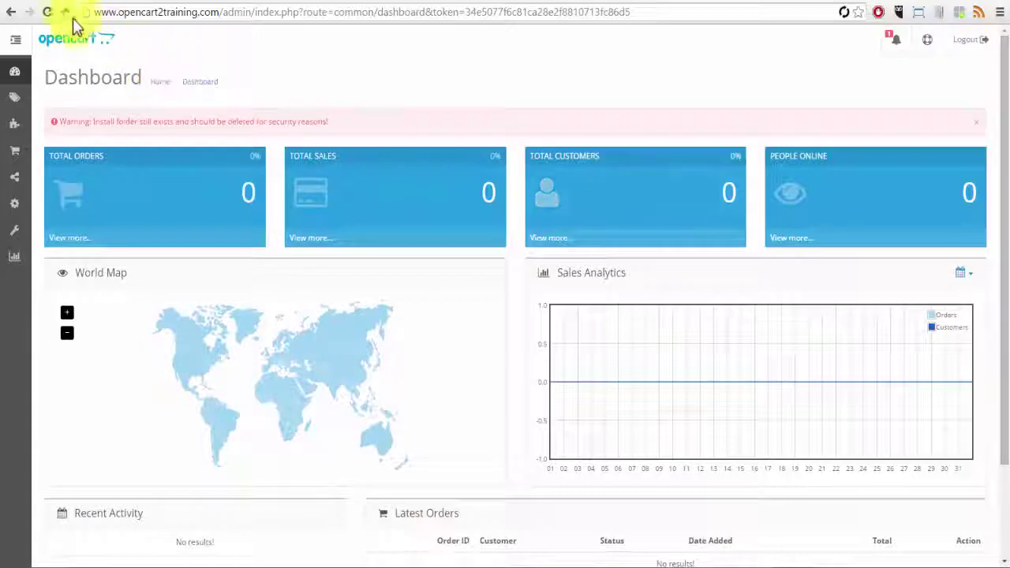
{"action": "left_click", "coordinate": [48, 12]}
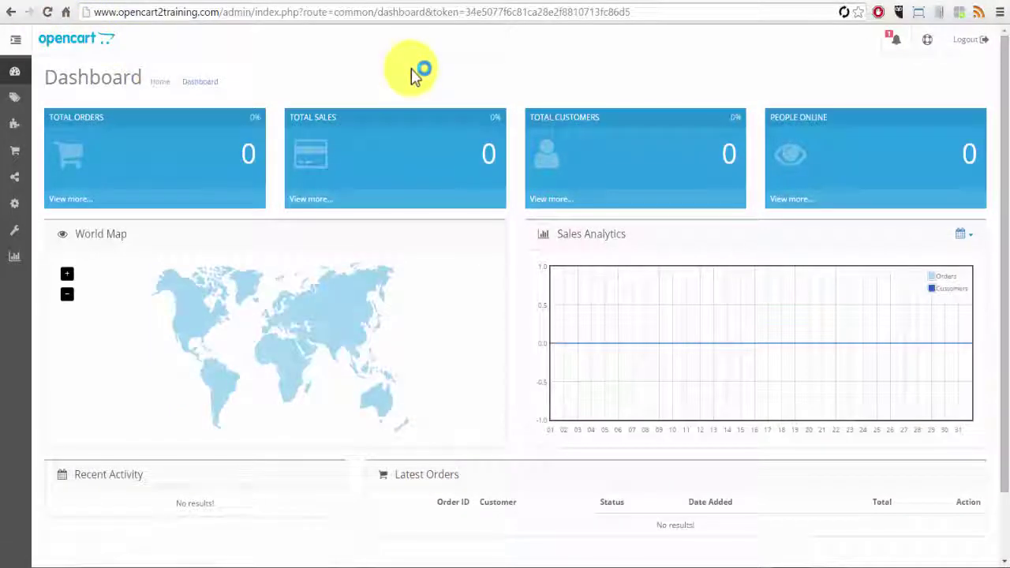